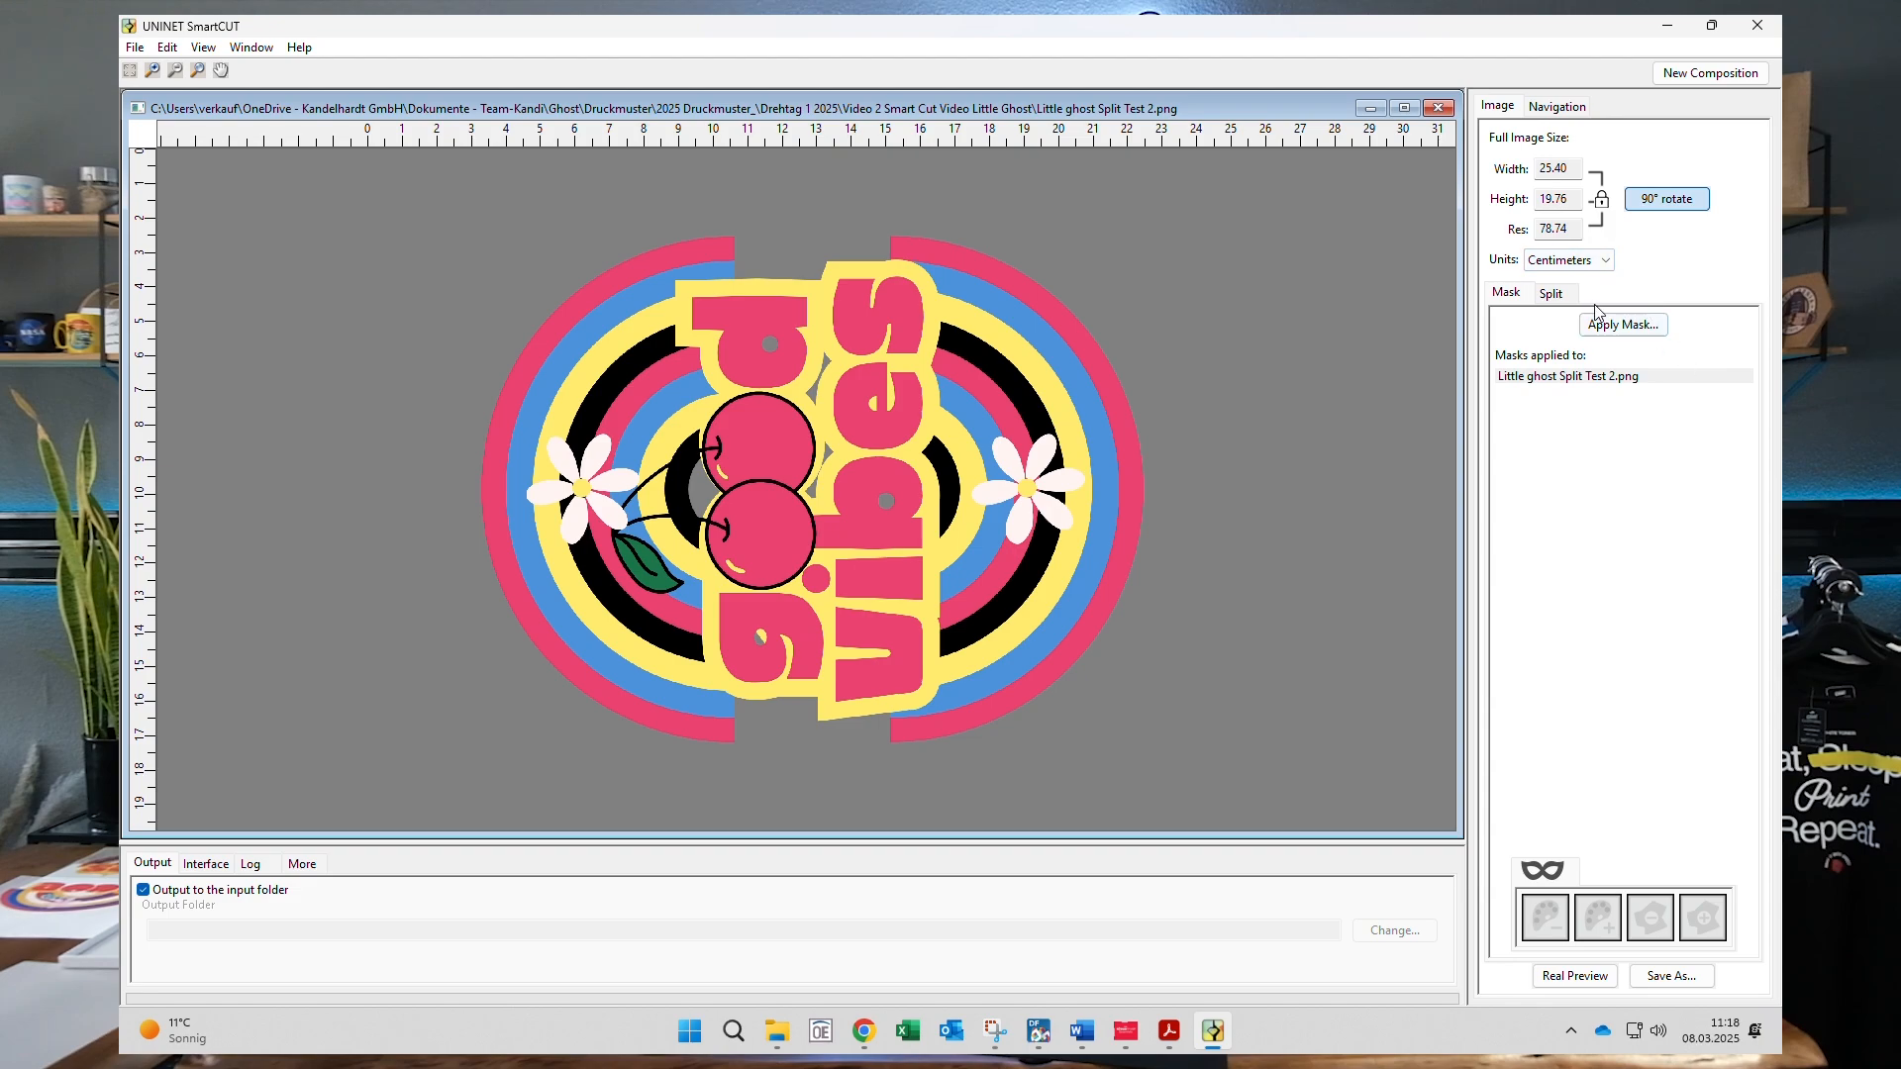
- Show the Split Pages Size settings for the 25.40 × 19.76 cm good vibes image
left_click(1559, 297)
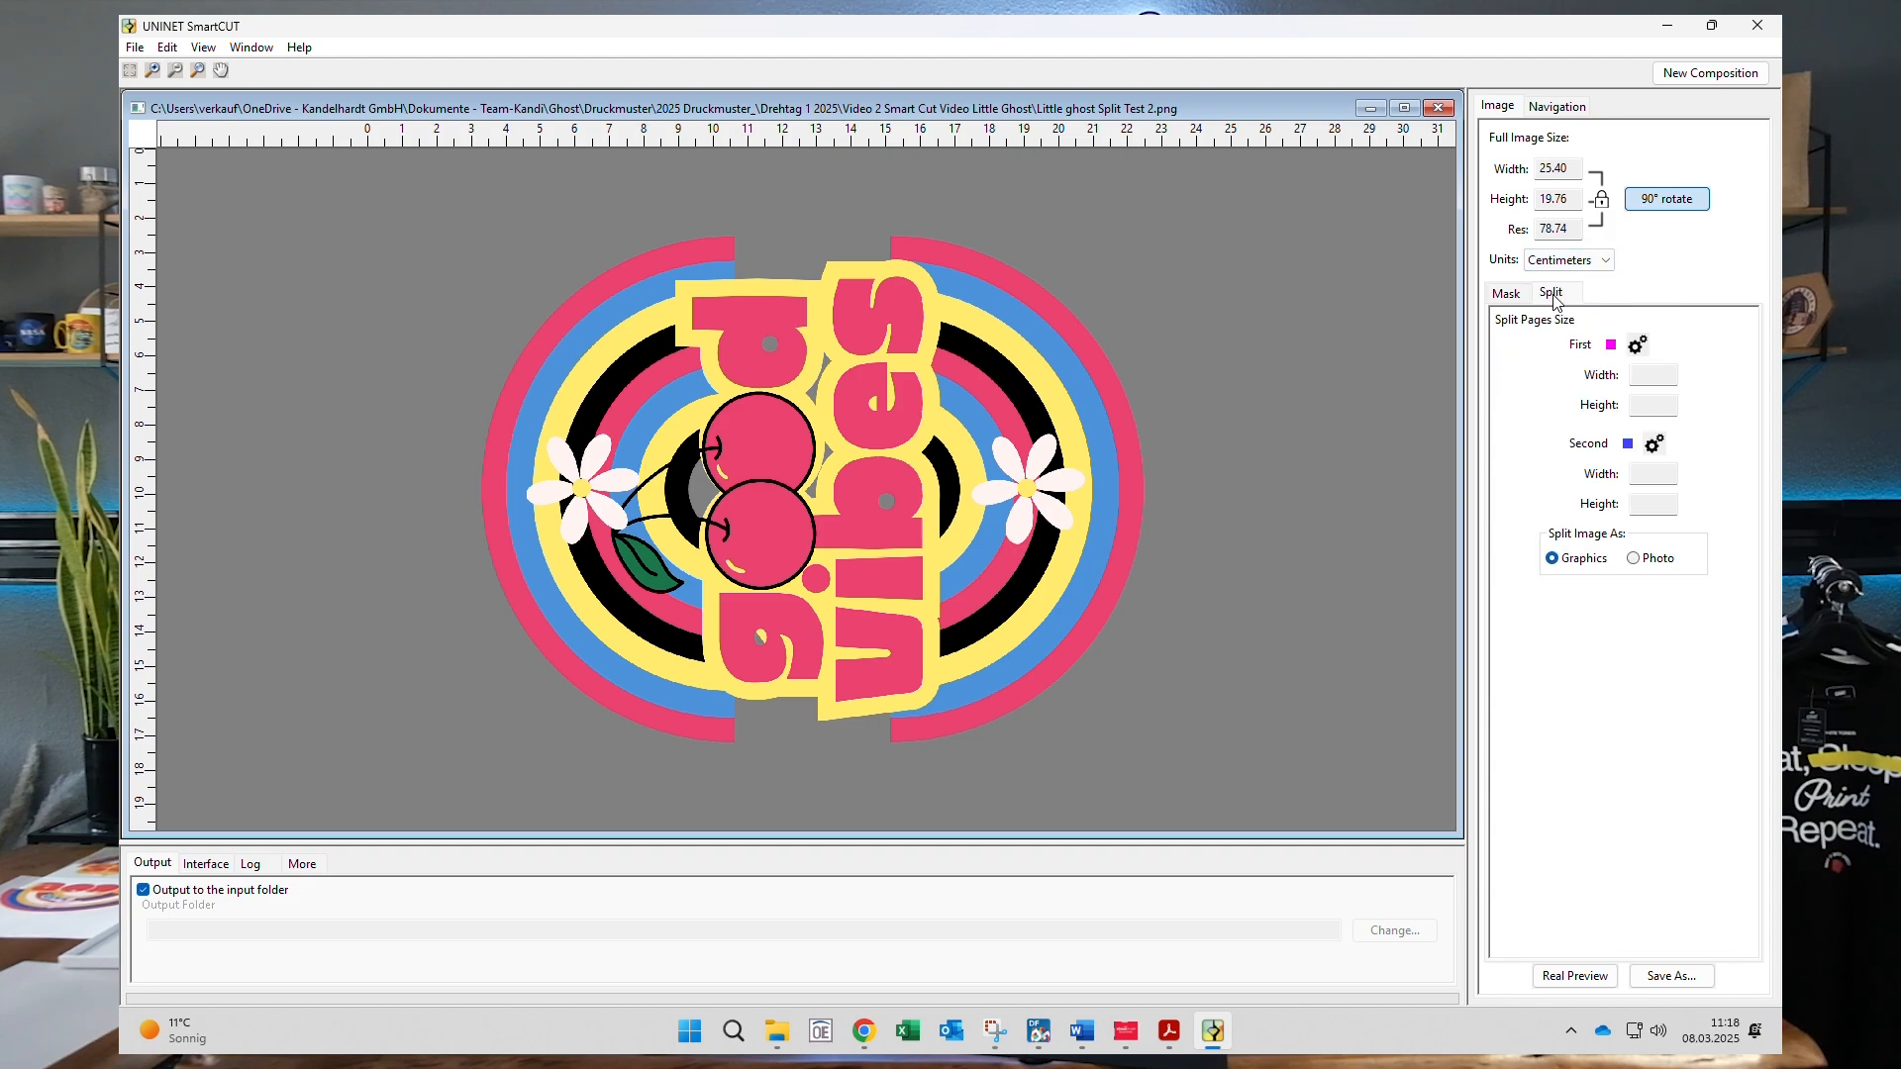
- Set both the First and Second split pages to the DIN A4 preset (20.00 × 28.70 cm)
left_click(1638, 348)
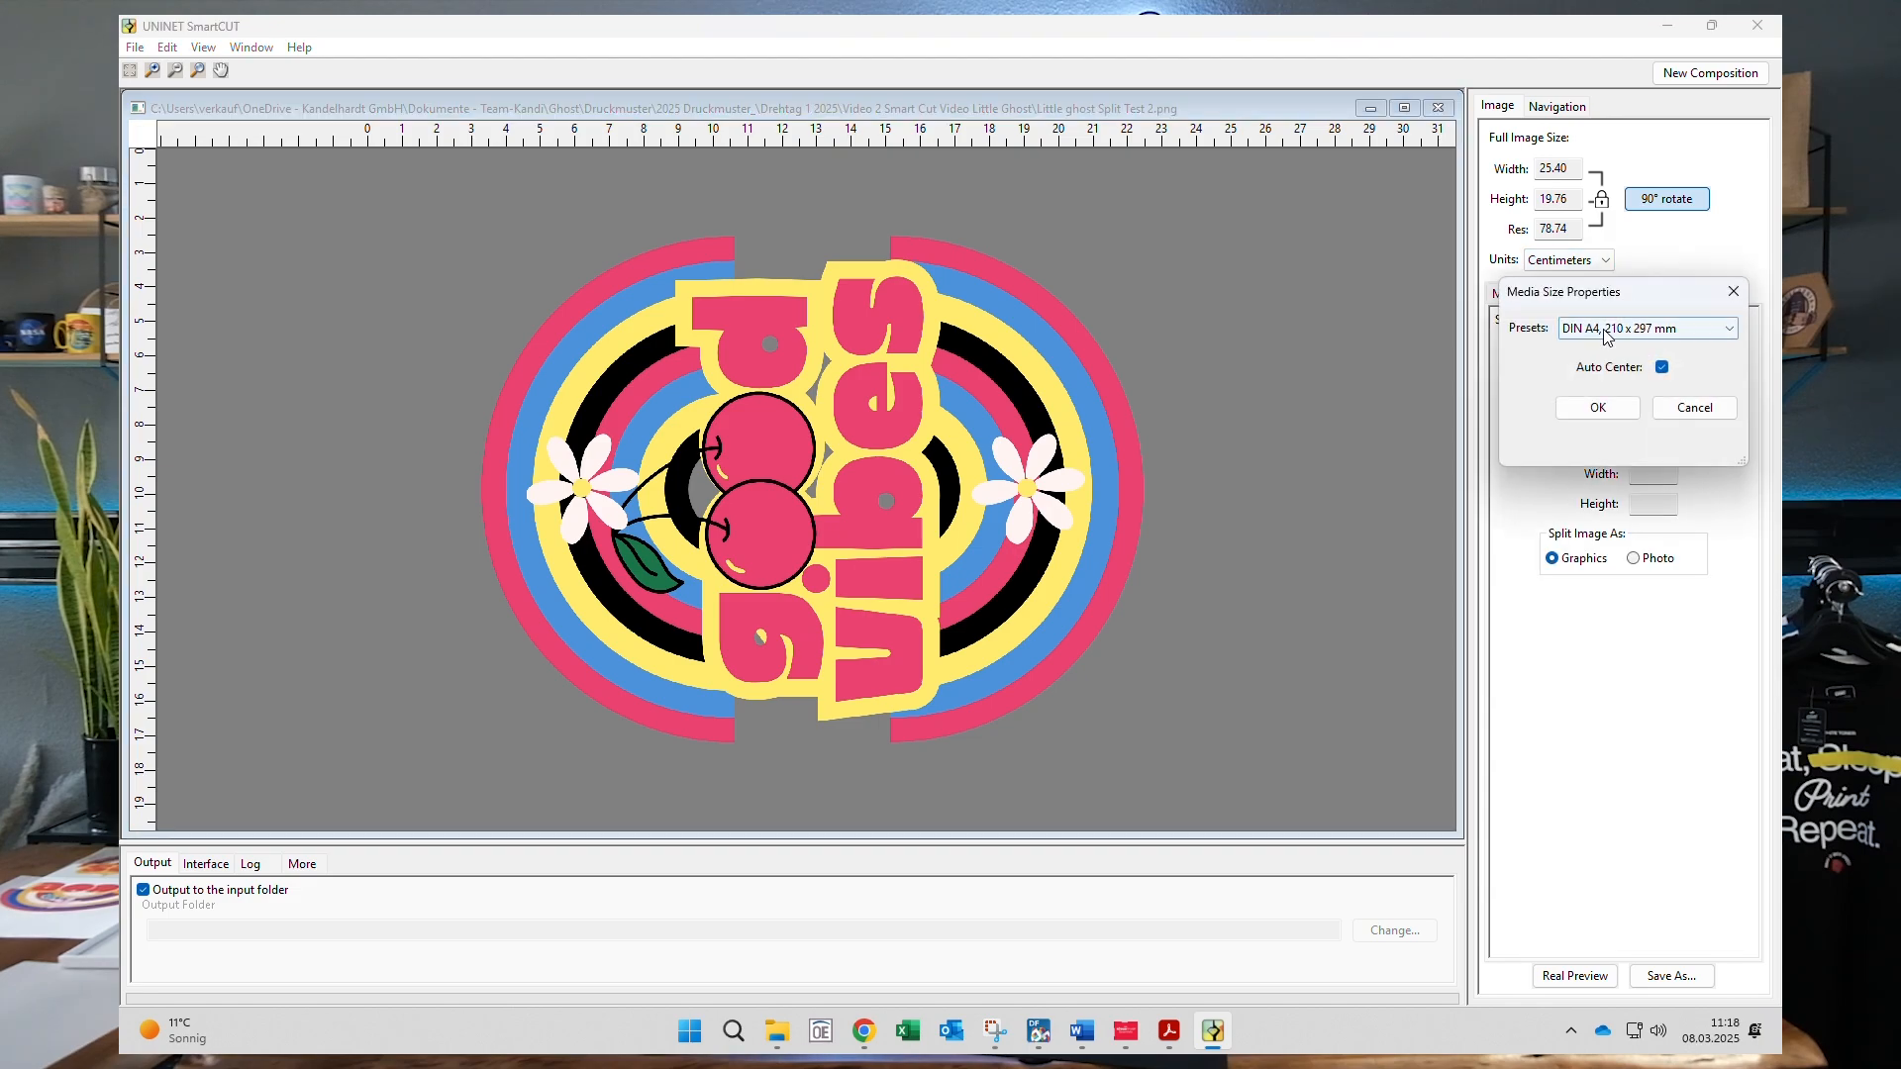
left_click(1570, 408)
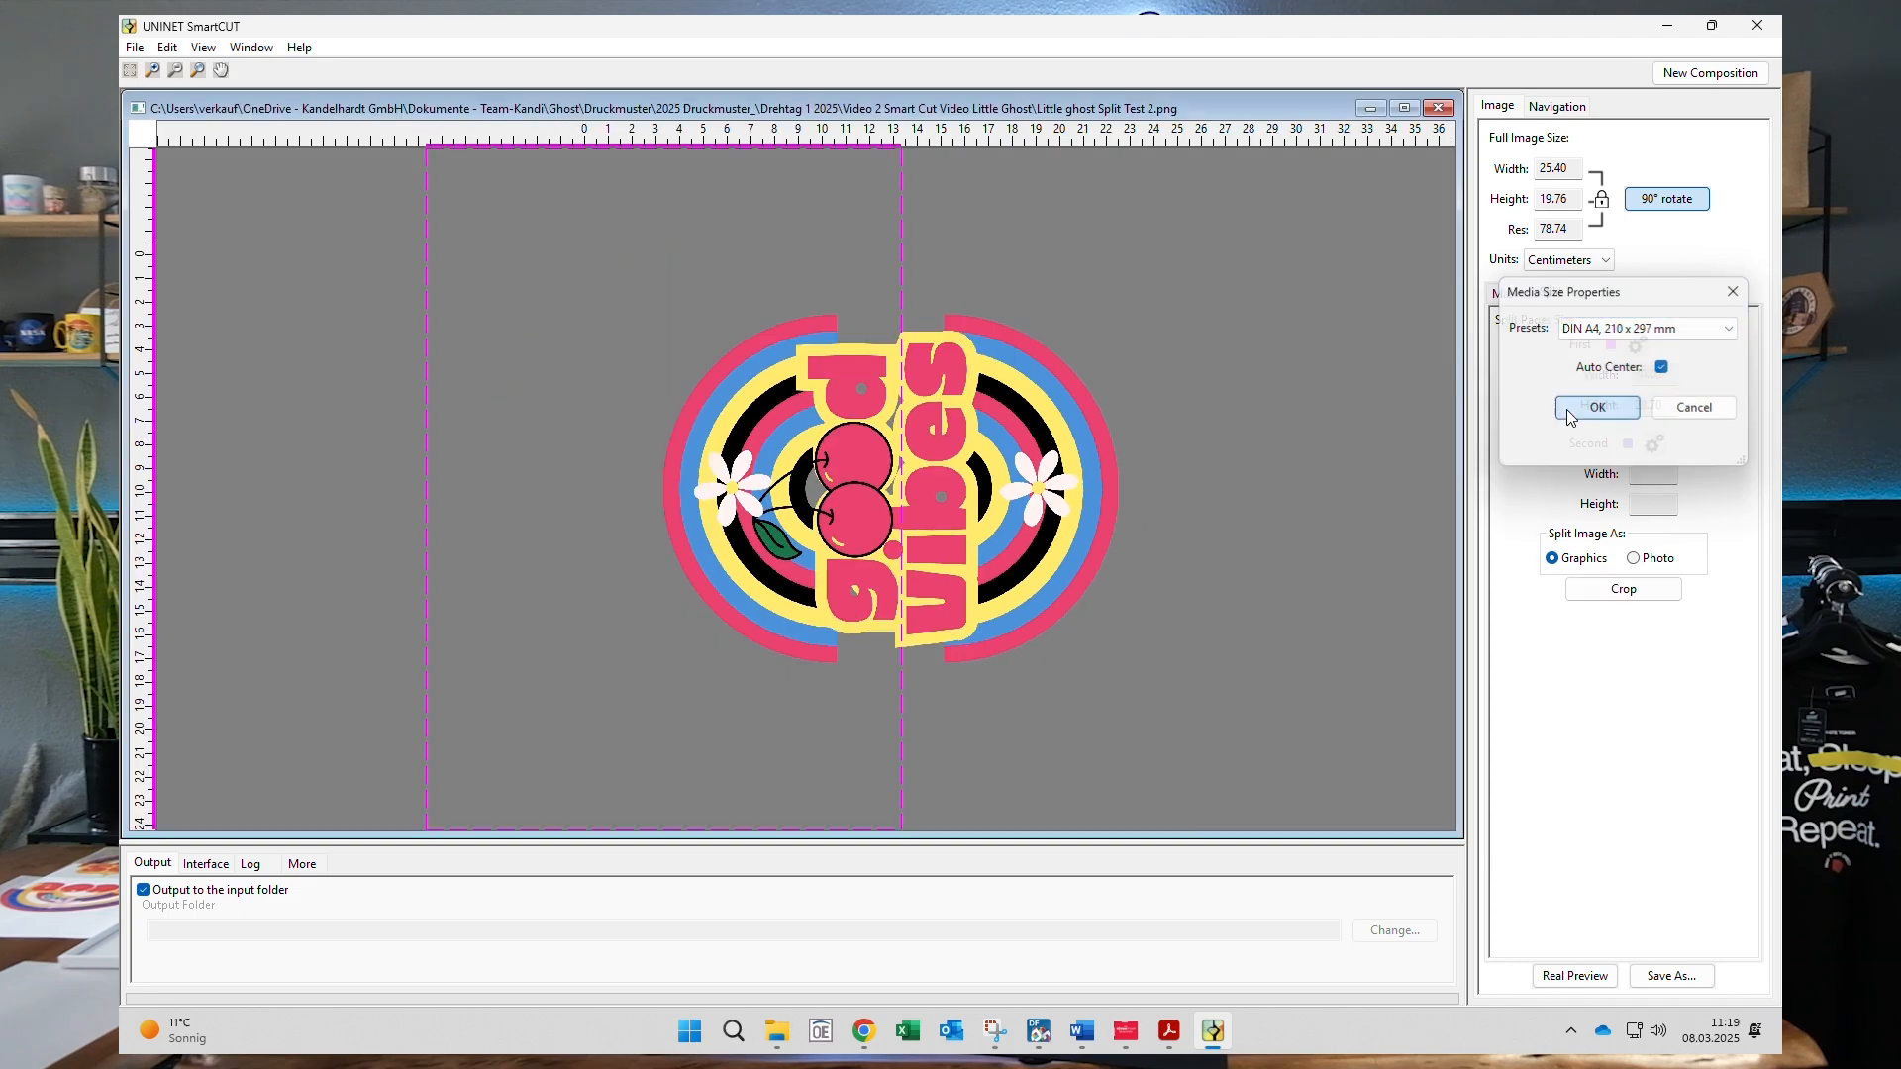
left_click(1656, 446)
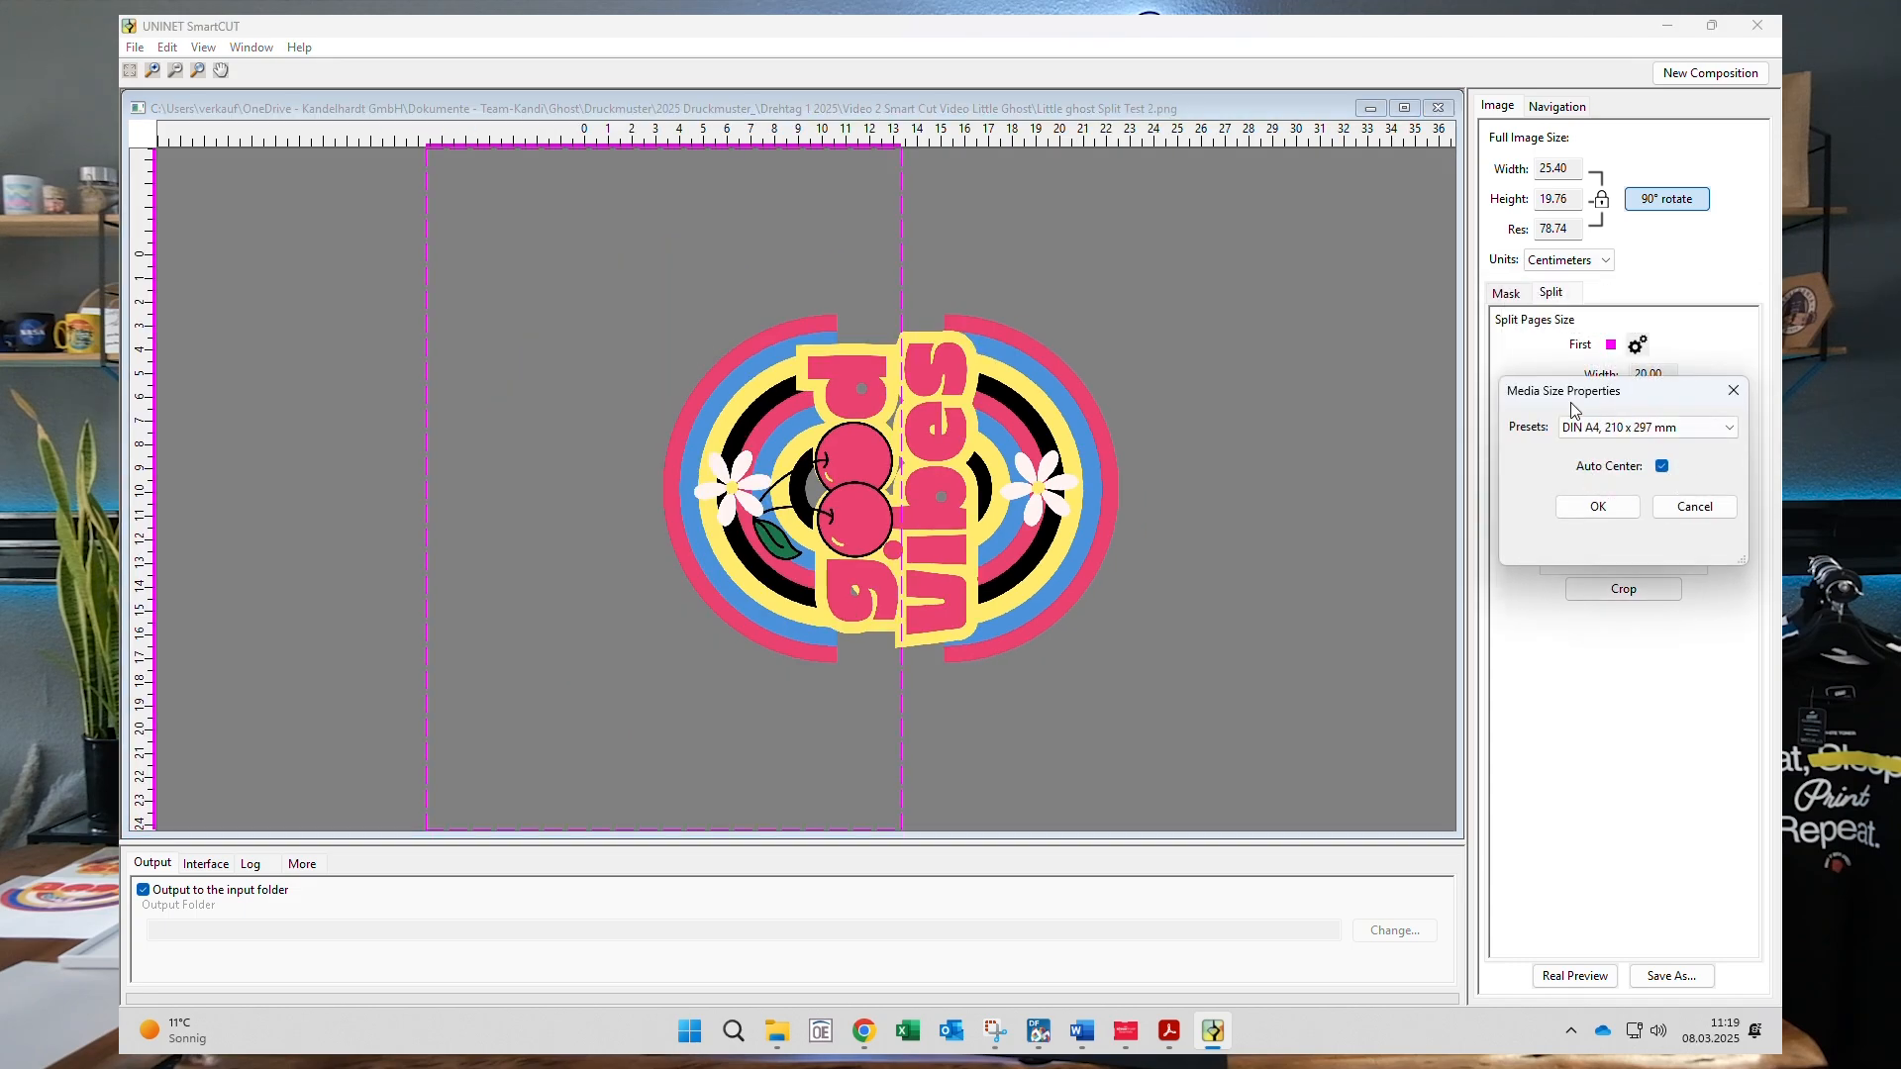
left_click(1589, 508)
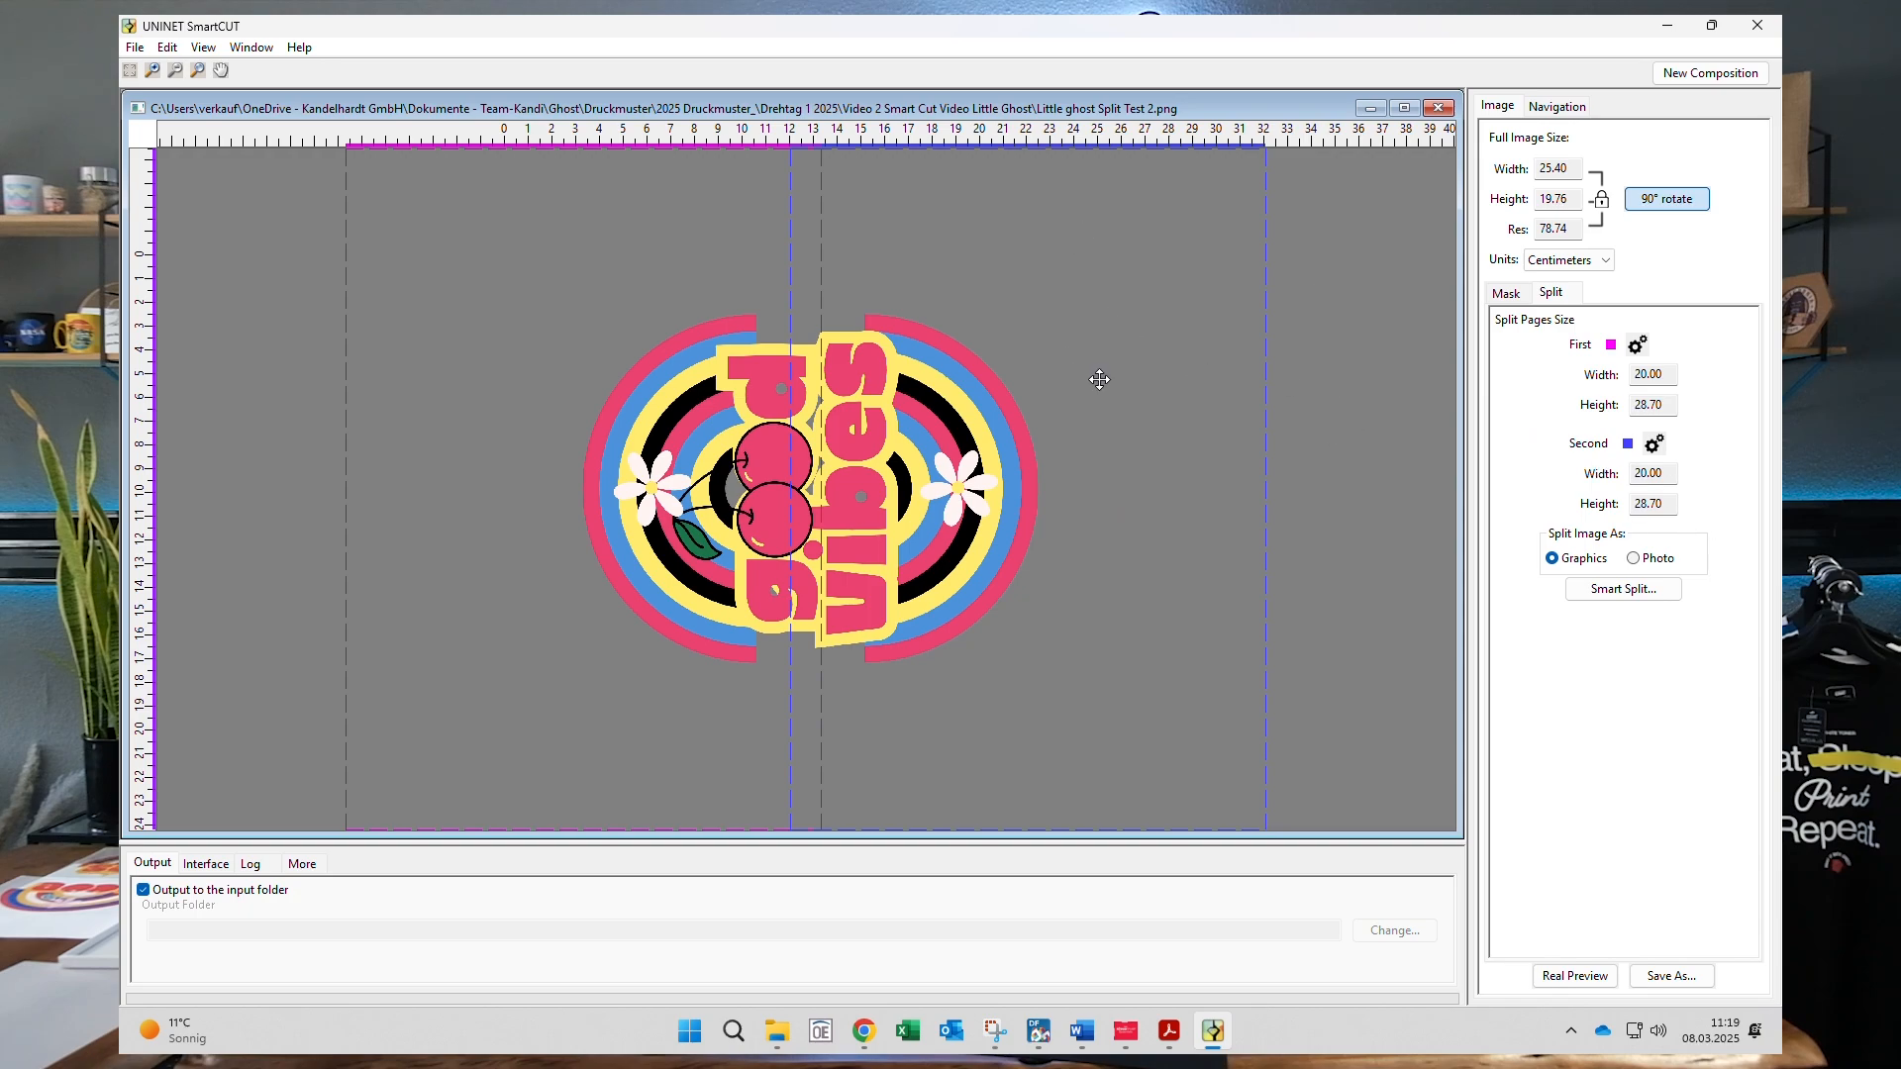
- Drag the magenta and blue A4 frames to overlap mid-design, then bring up Change Image Size
mouse_move(548, 273)
left_mouse_down()
mouse_move(595, 277)
mouse_move(533, 279)
left_mouse_up()
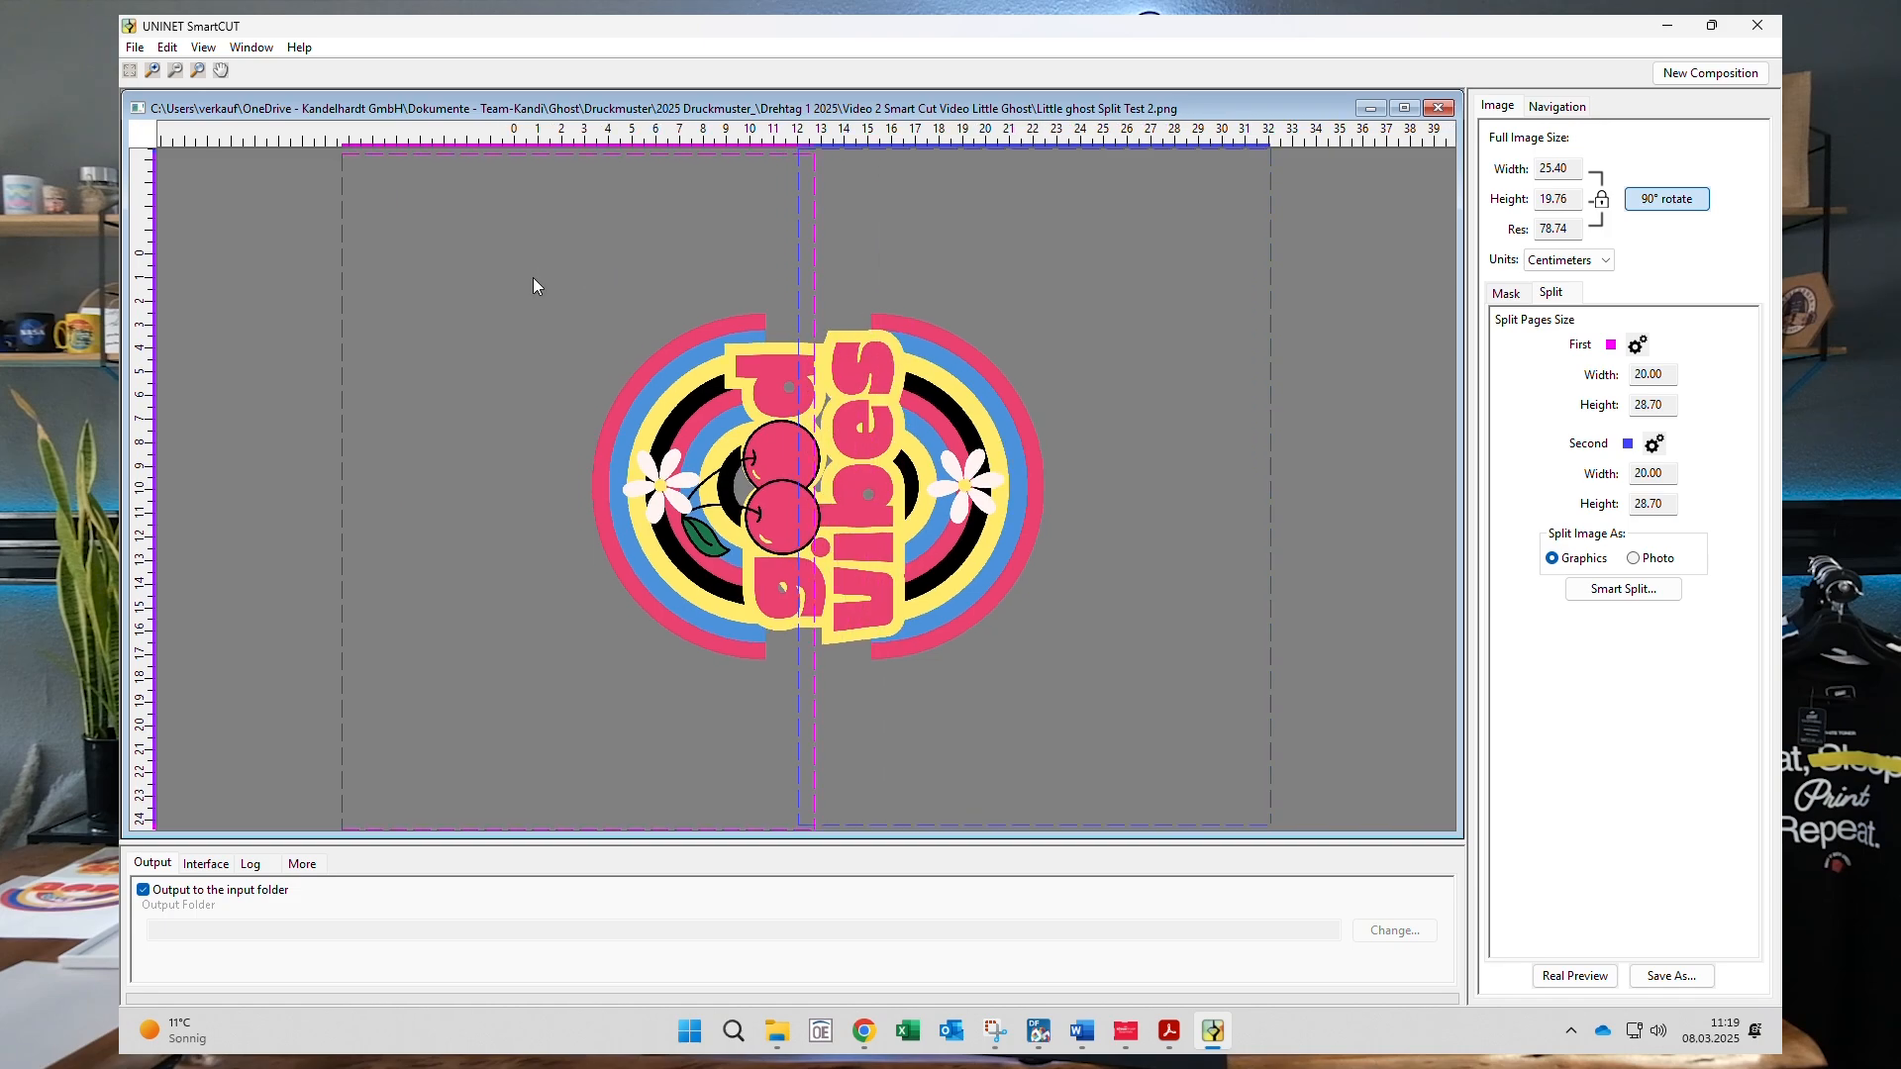
left_click_drag(1031, 248, 990, 259)
mouse_move(683, 259)
left_mouse_down()
mouse_move(734, 258)
mouse_move(699, 261)
left_mouse_up()
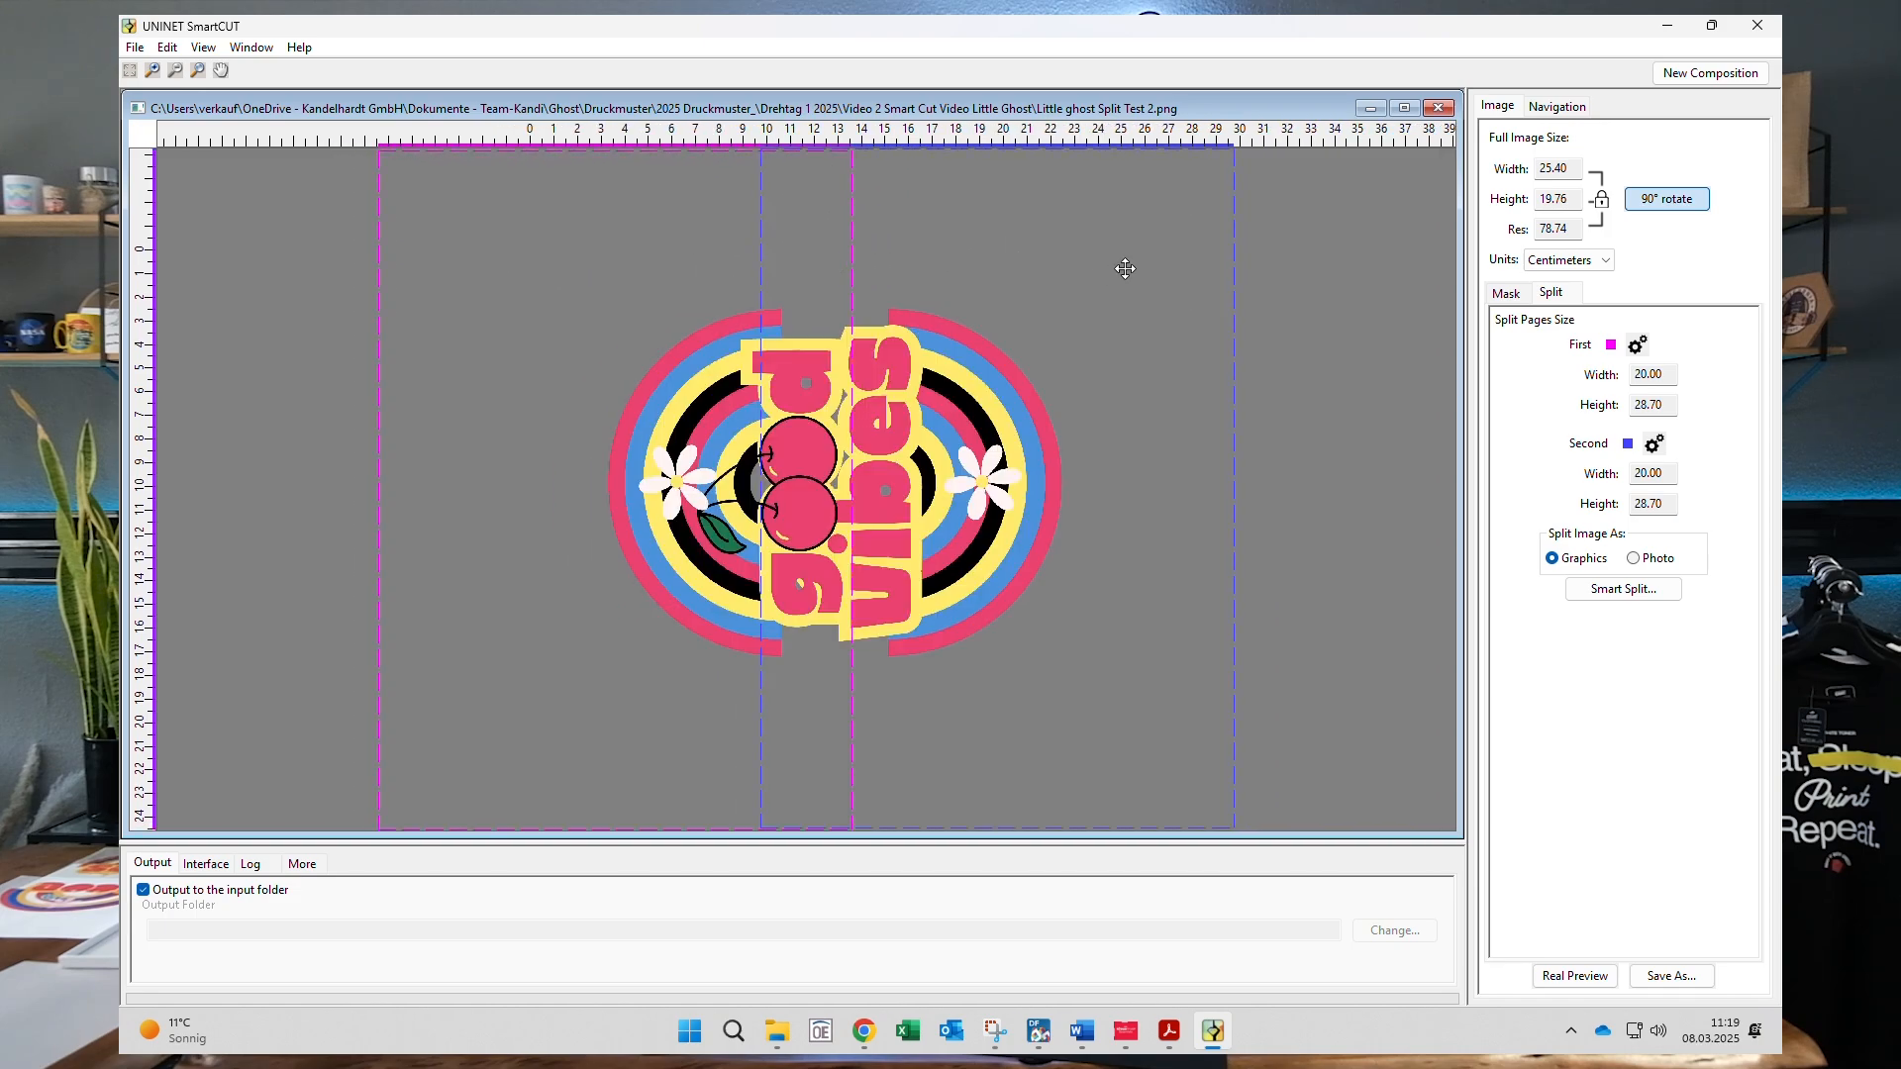
left_click_drag(1152, 259, 1146, 262)
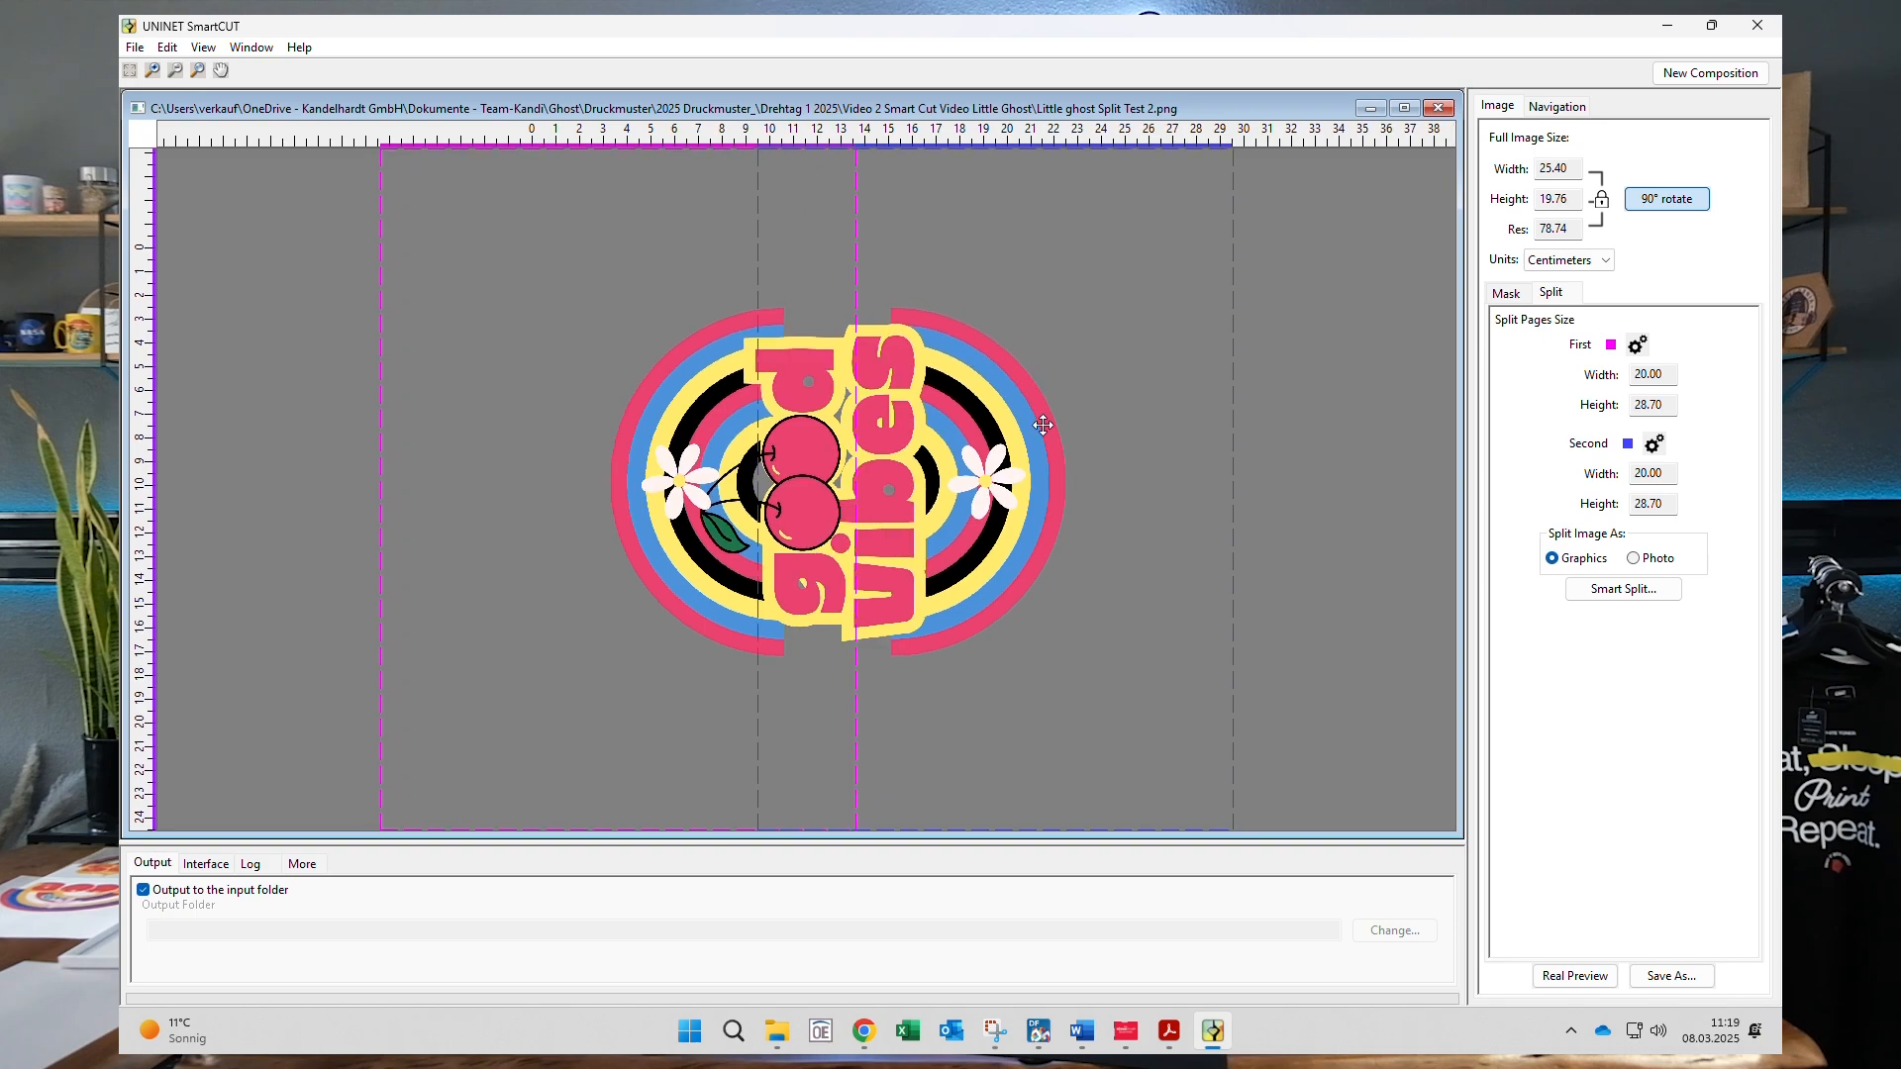
left_click(1563, 174)
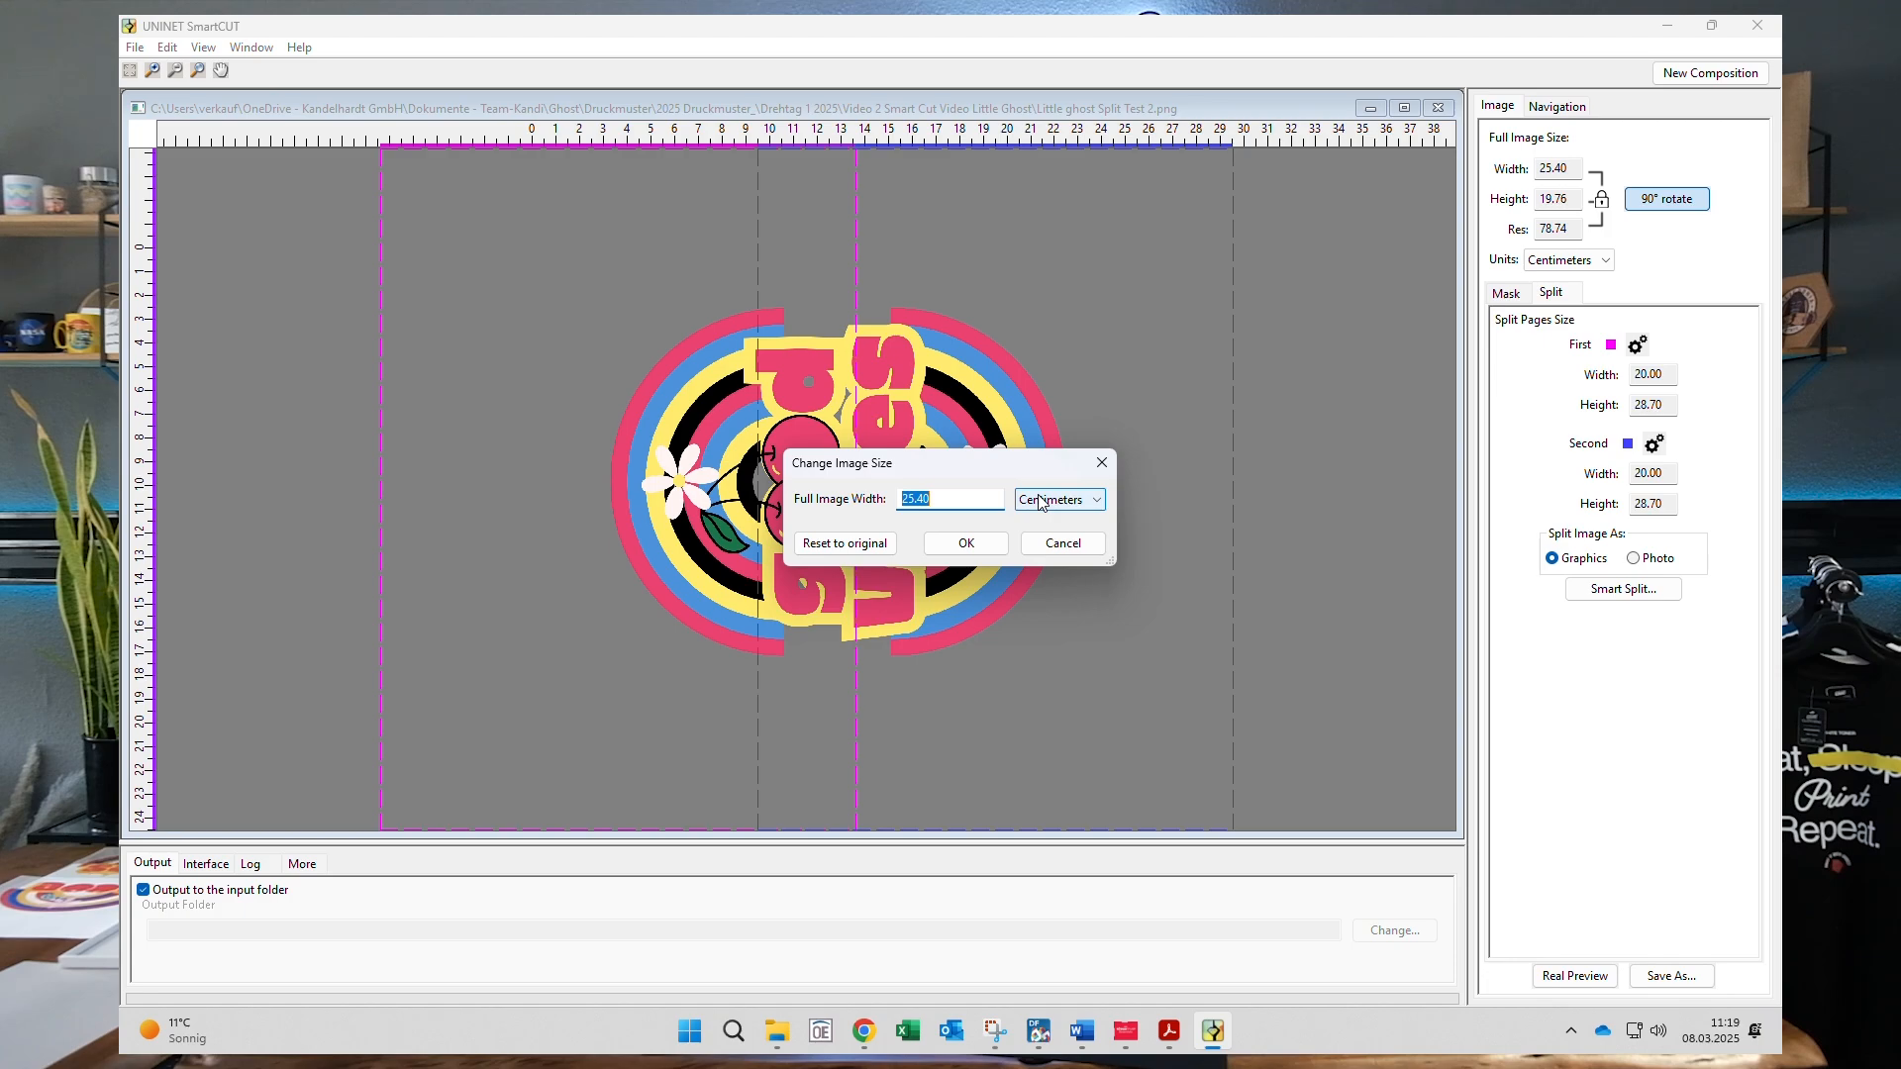
- Resize the design to 60 cm wide and move both pages onto its halves
type("60")
left_click(966, 544)
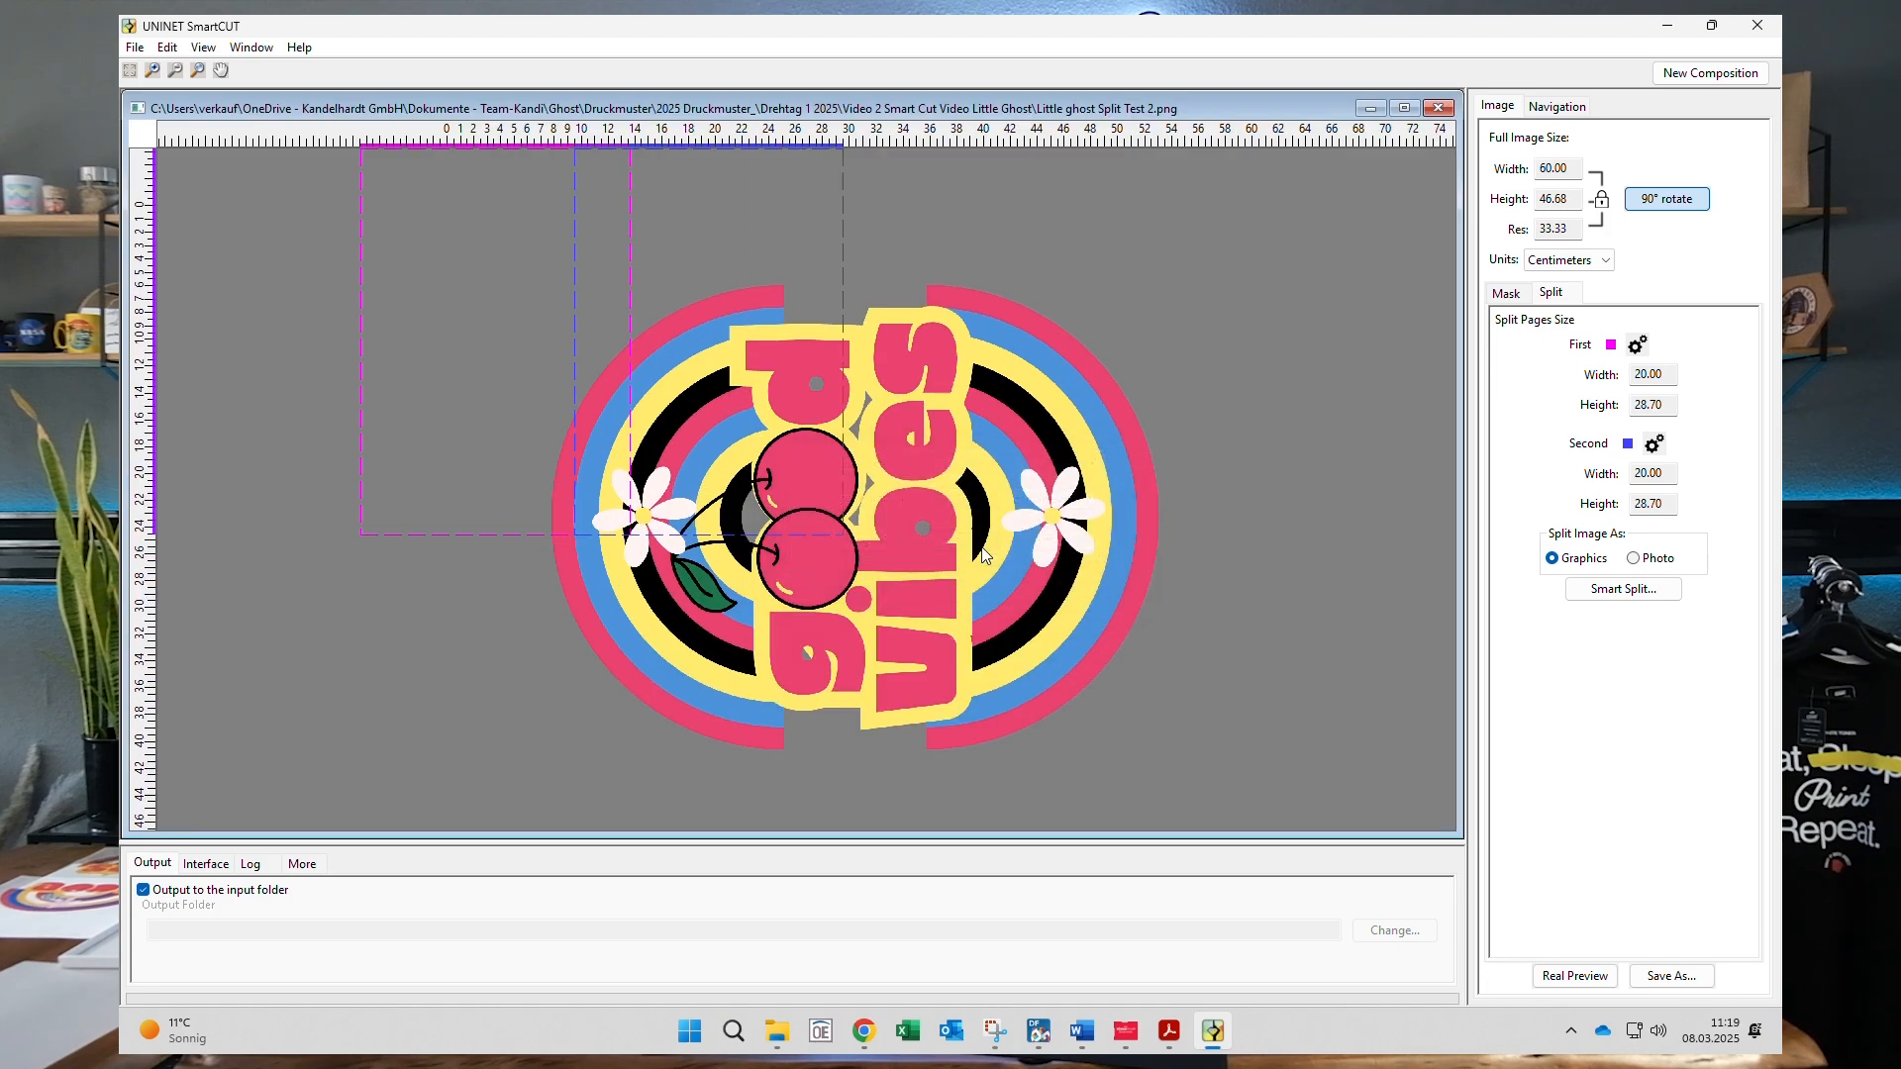
left_click_drag(772, 364, 1126, 523)
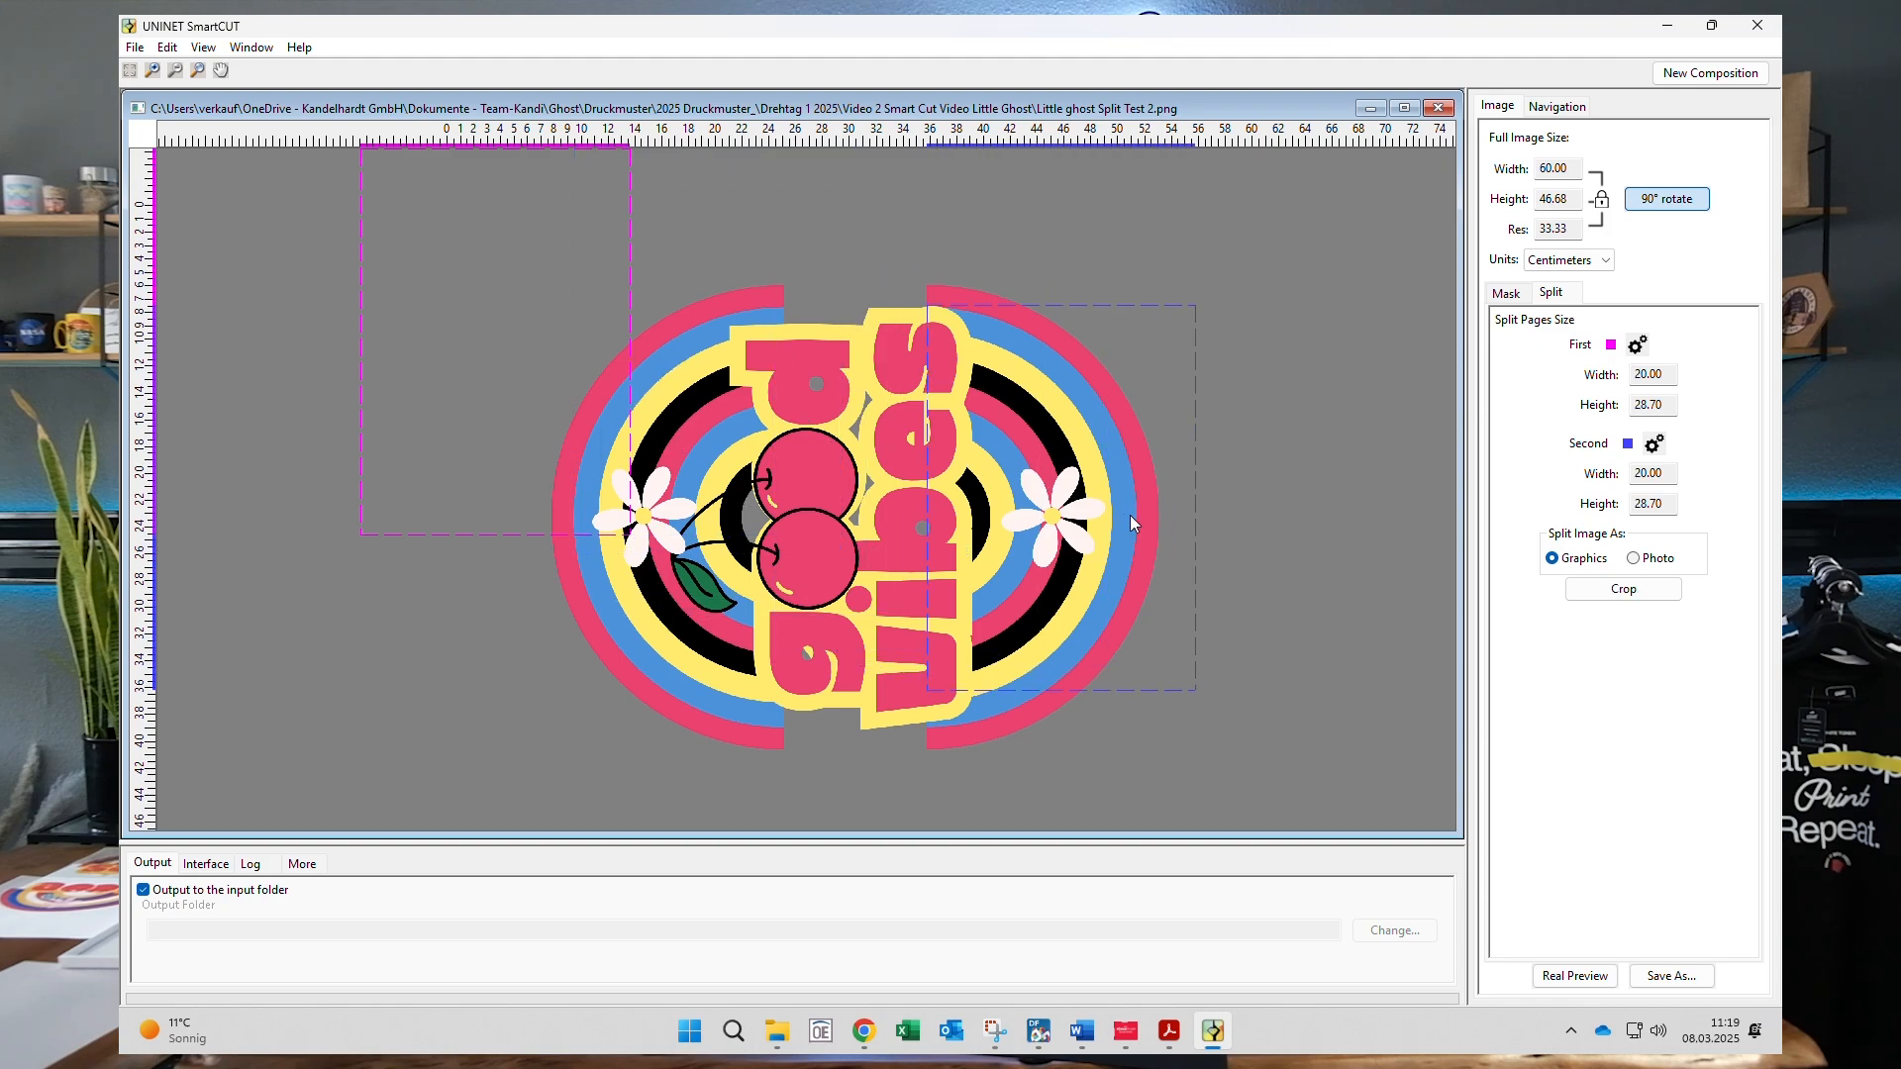
left_click_drag(449, 366, 656, 538)
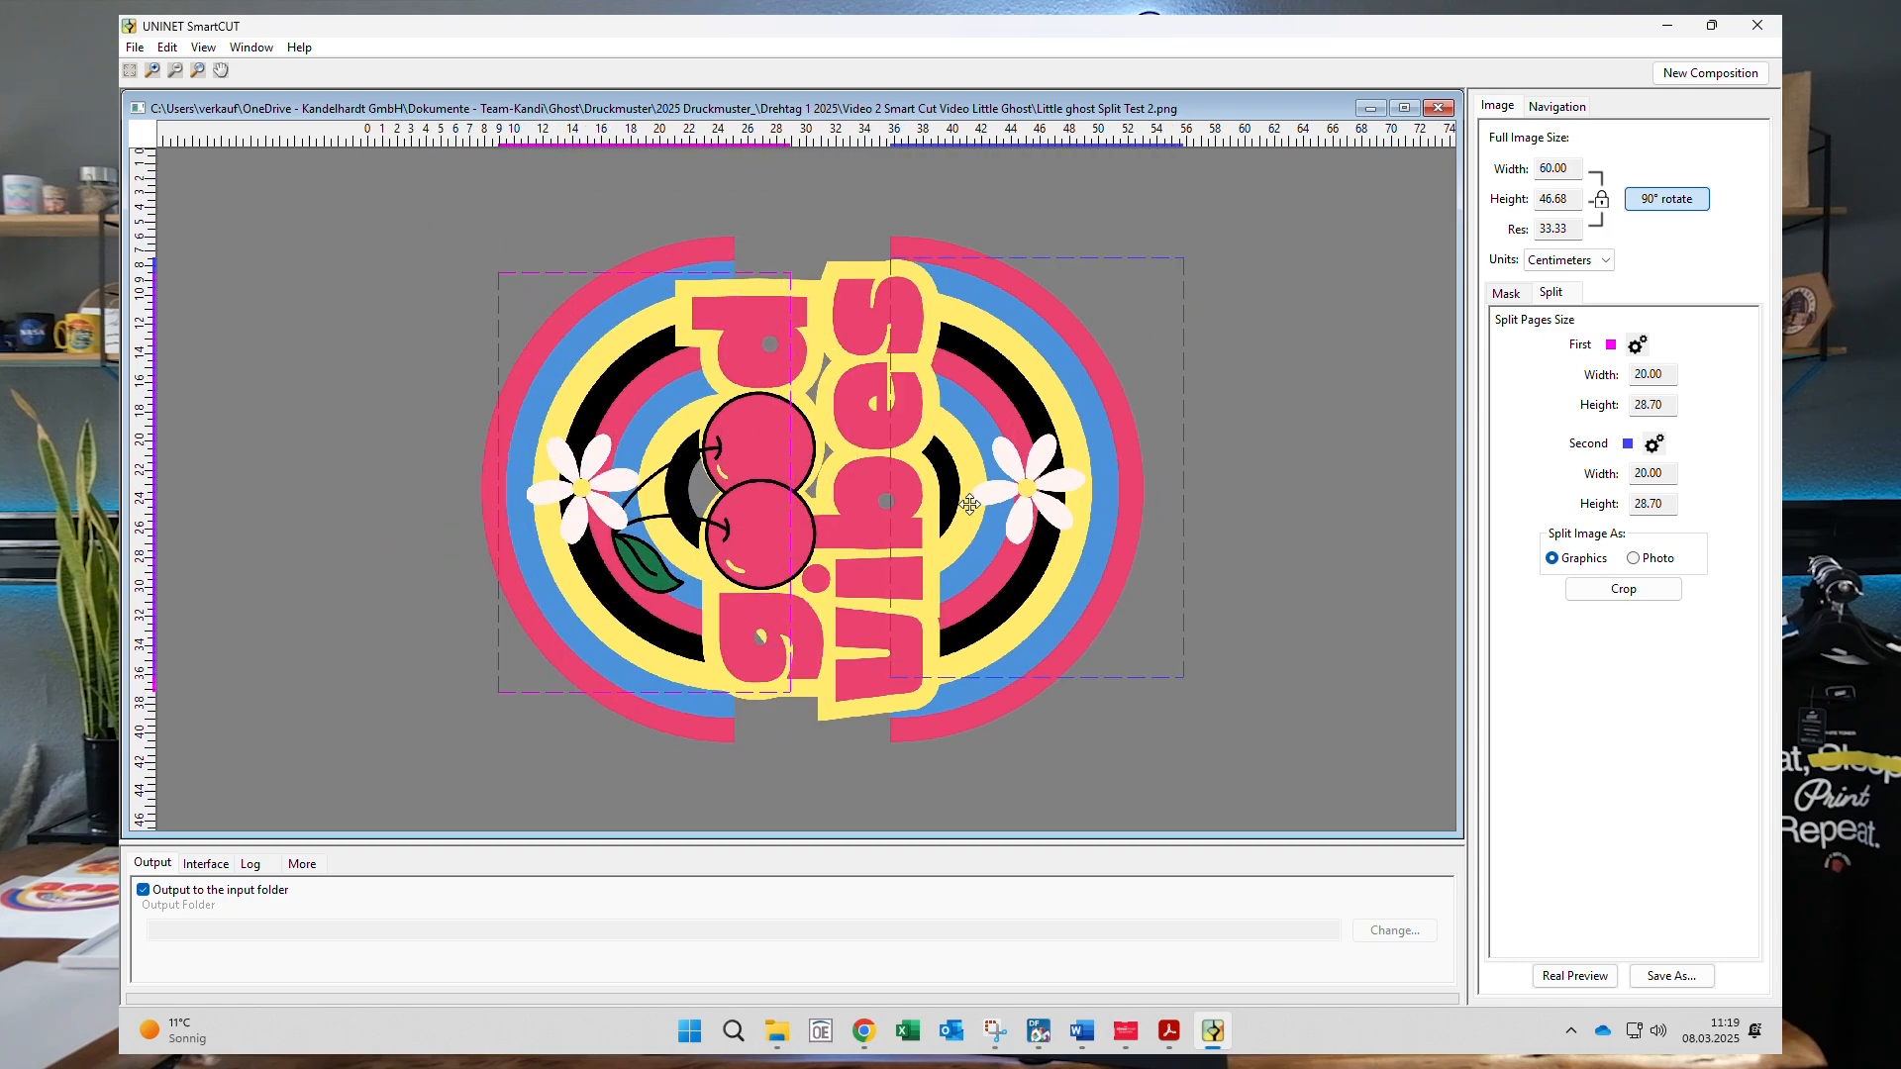
- Reduce the design width to 40 cm and move the first page up and left
left_click(1549, 168)
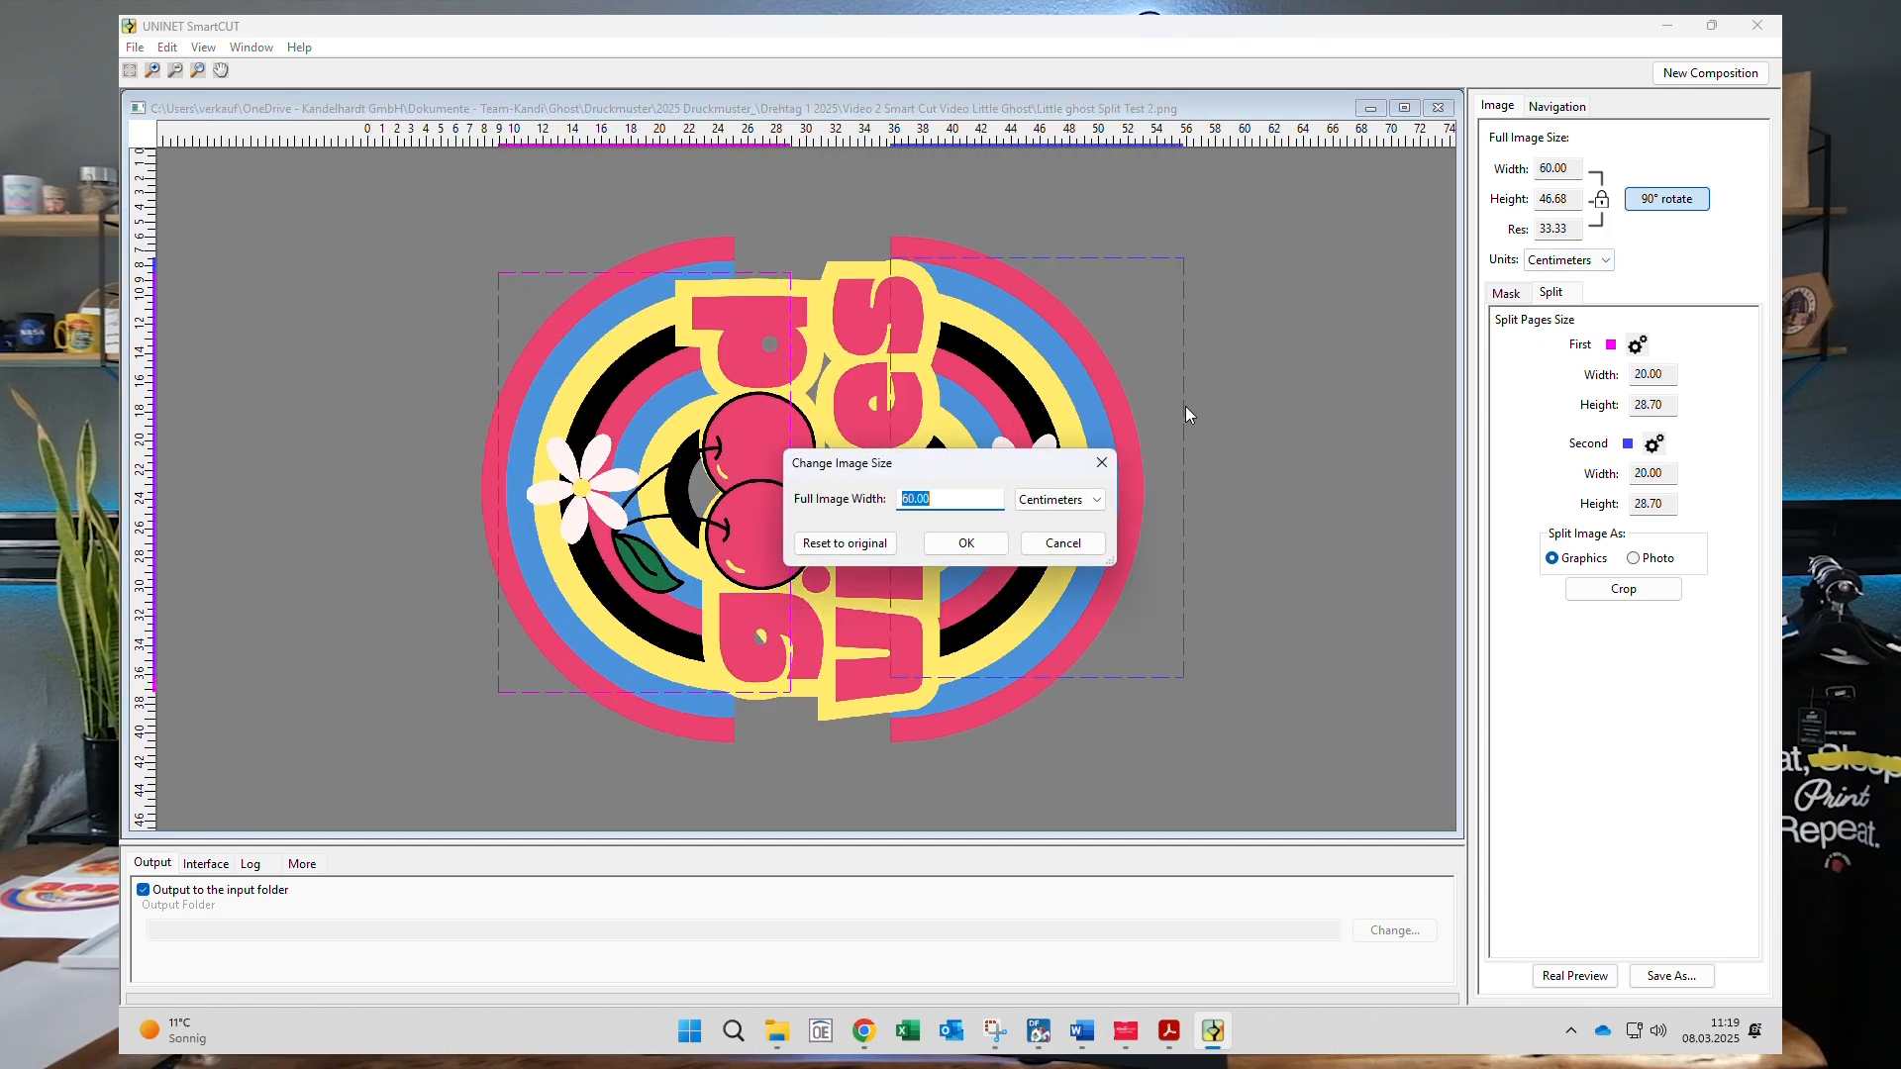
type("40")
left_click(967, 542)
left_click_drag(601, 551, 486, 432)
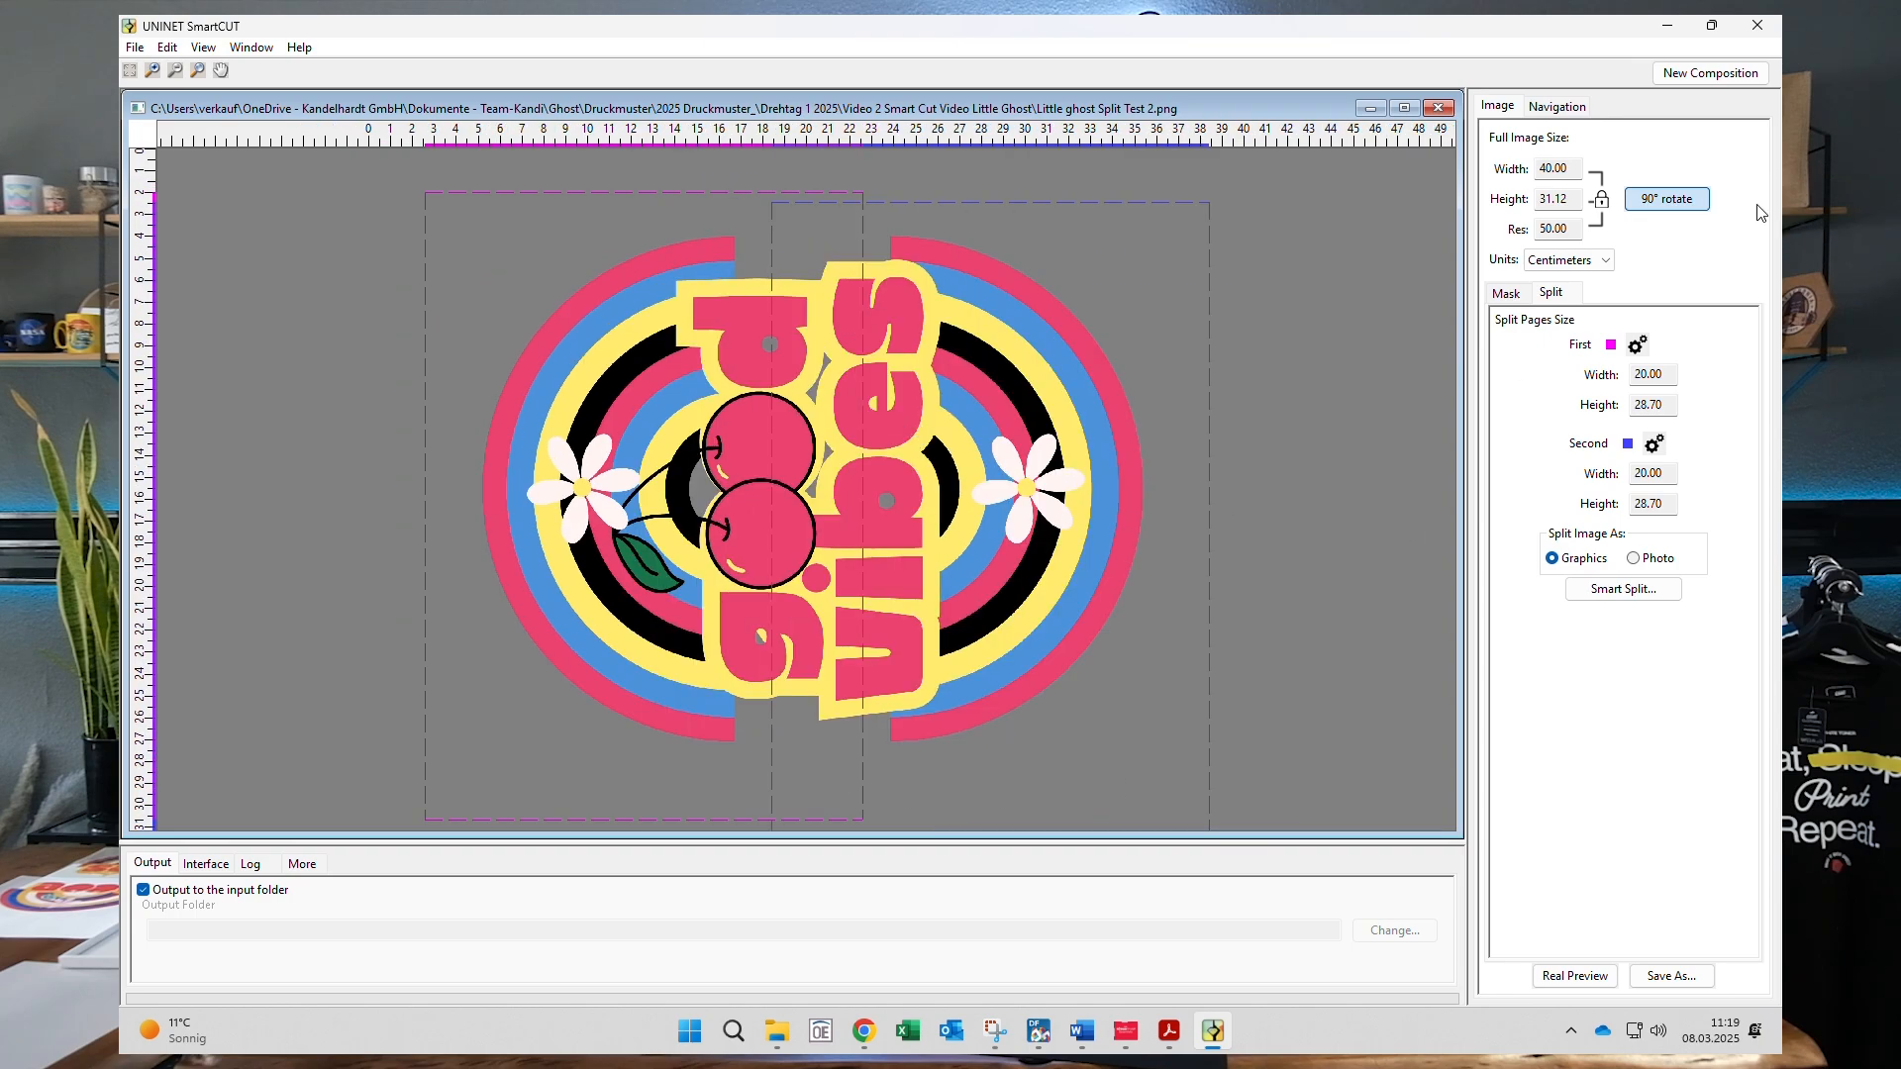
- Enlarge the design to 45 cm wide and shift the second page right and down
left_click(1563, 166)
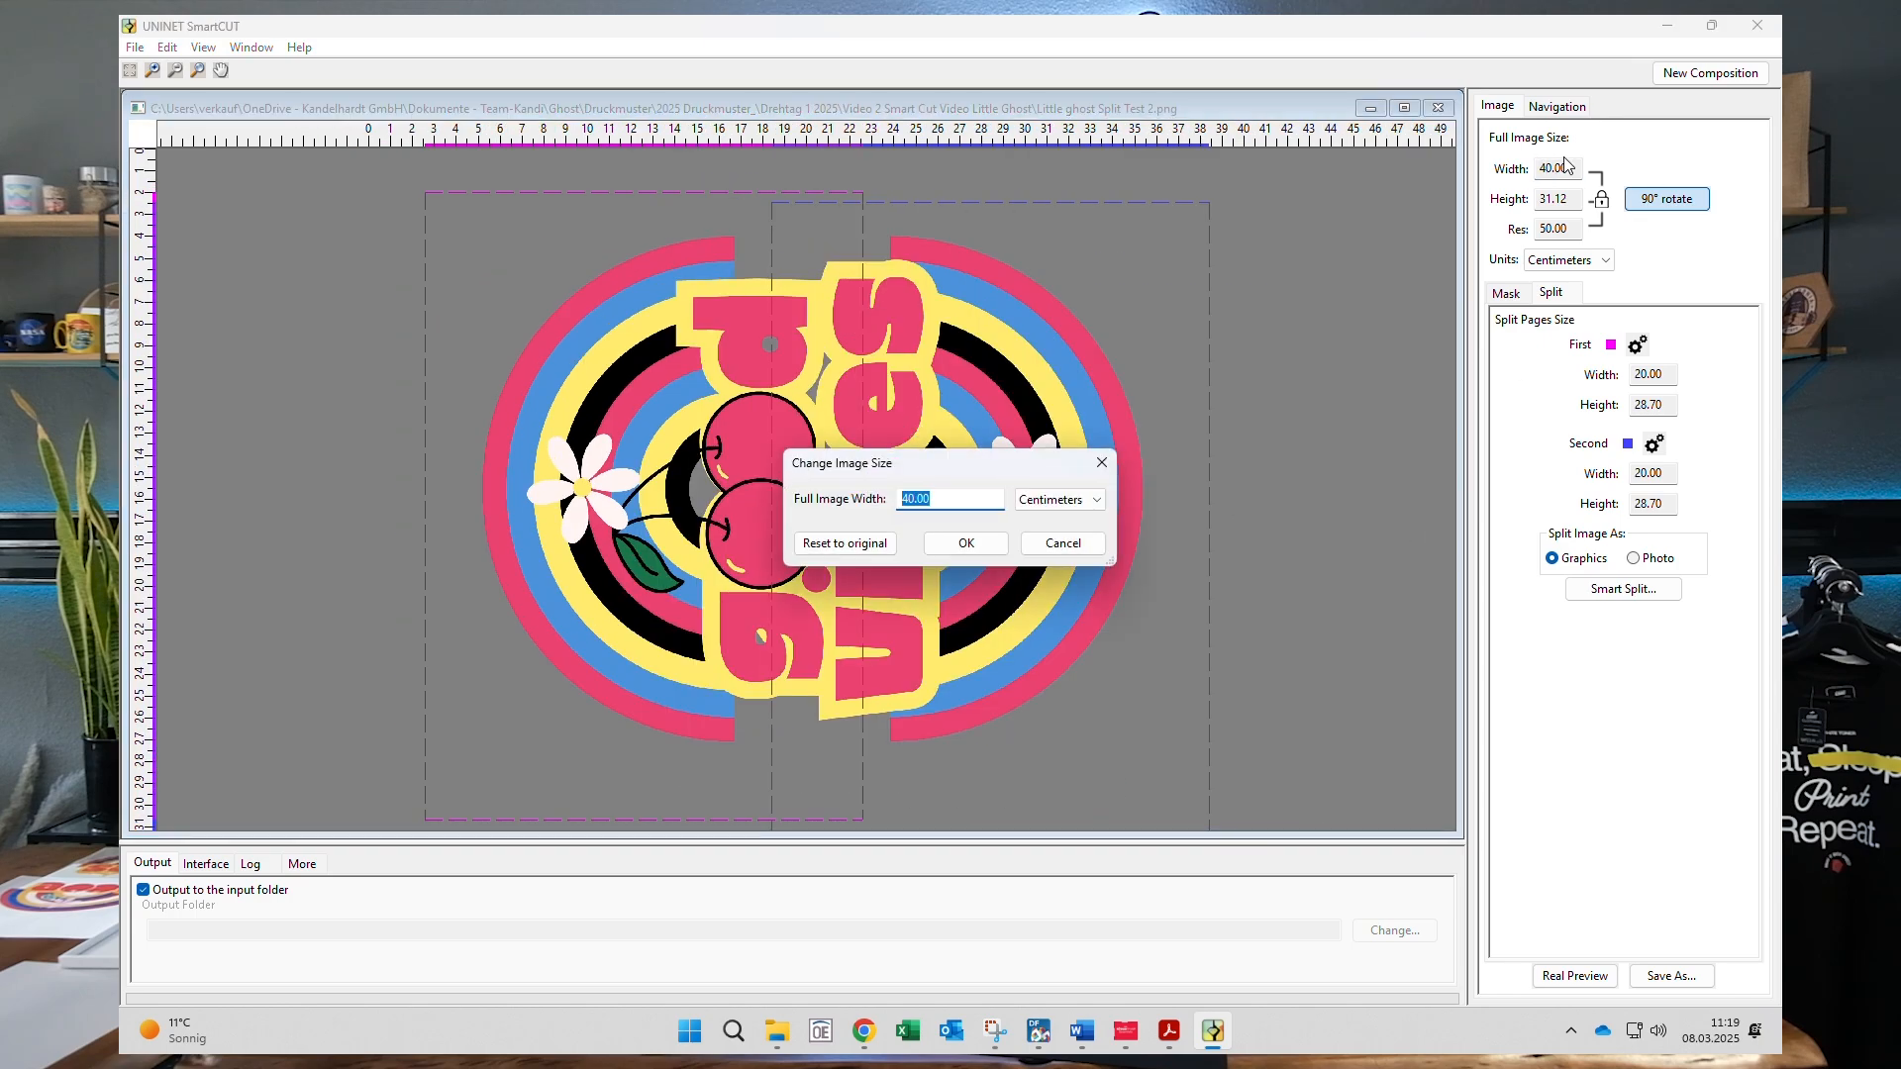
type("45")
left_click(967, 542)
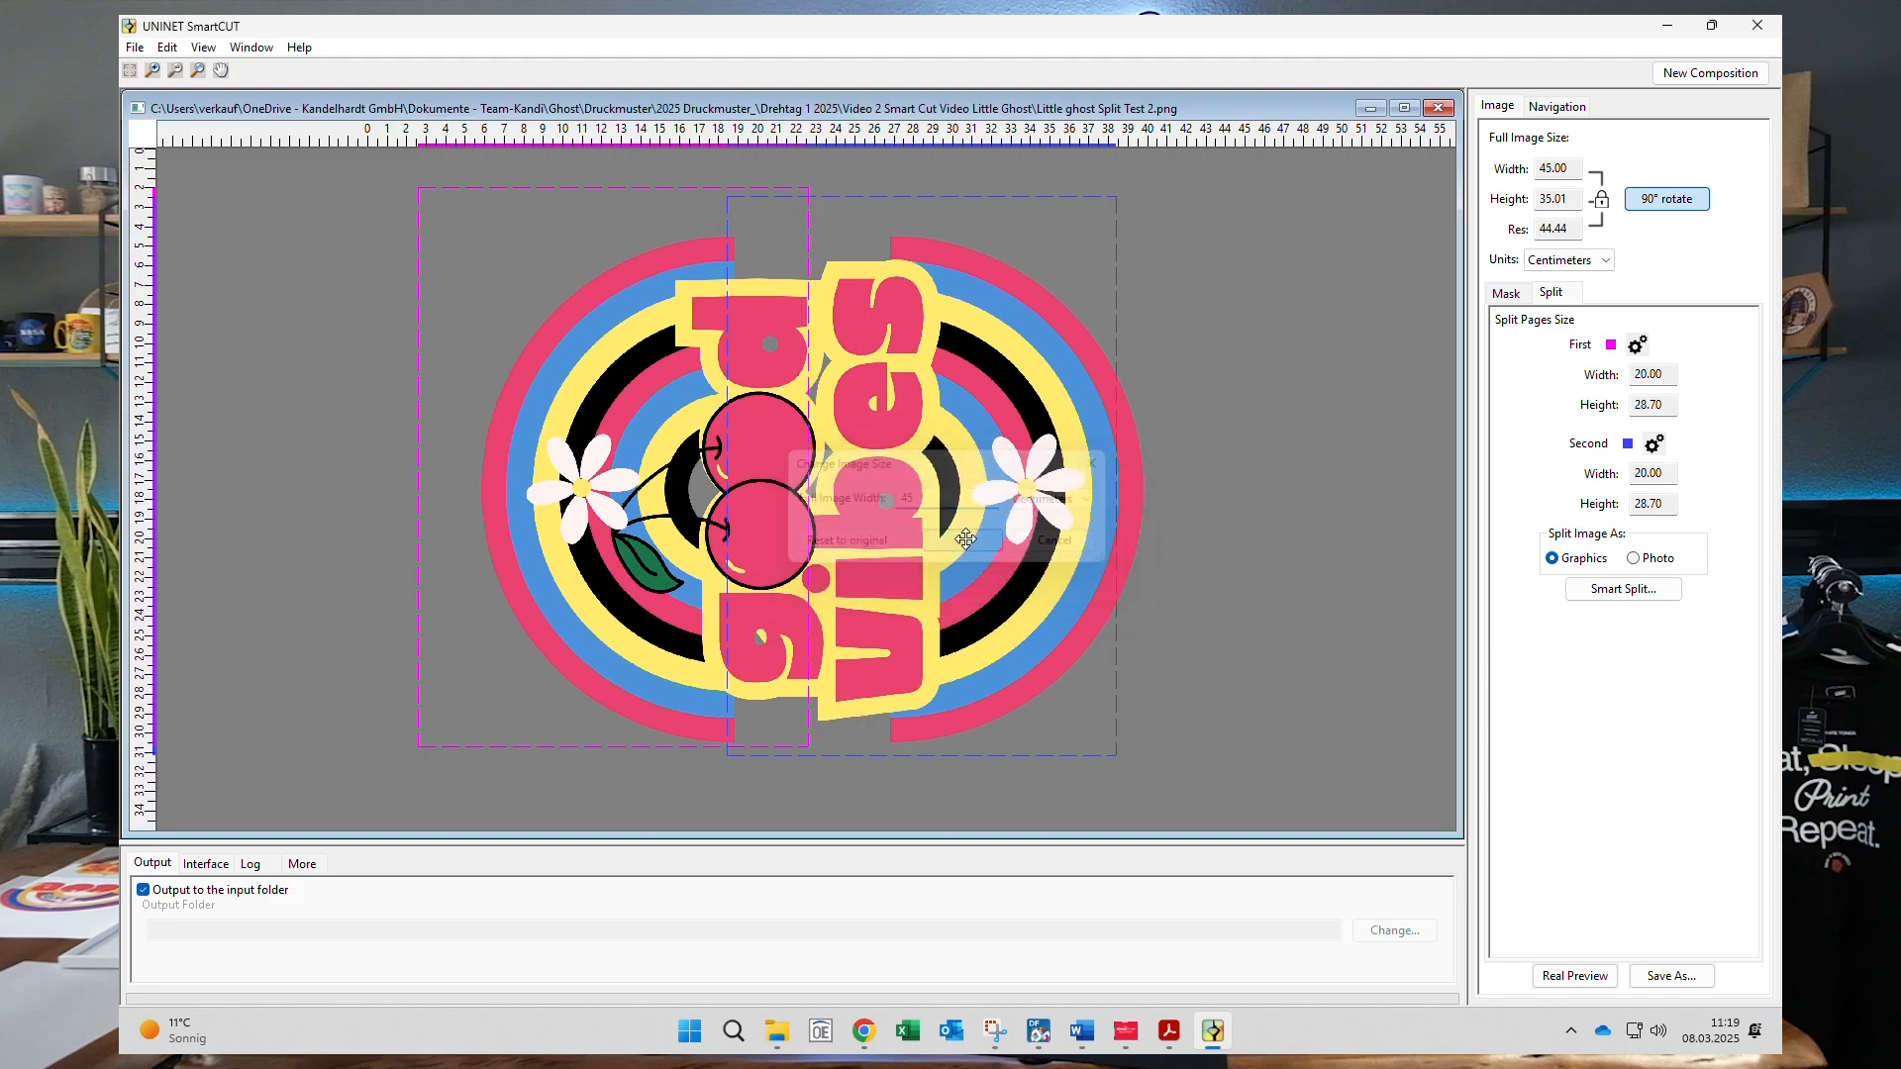
left_click_drag(998, 544, 1034, 555)
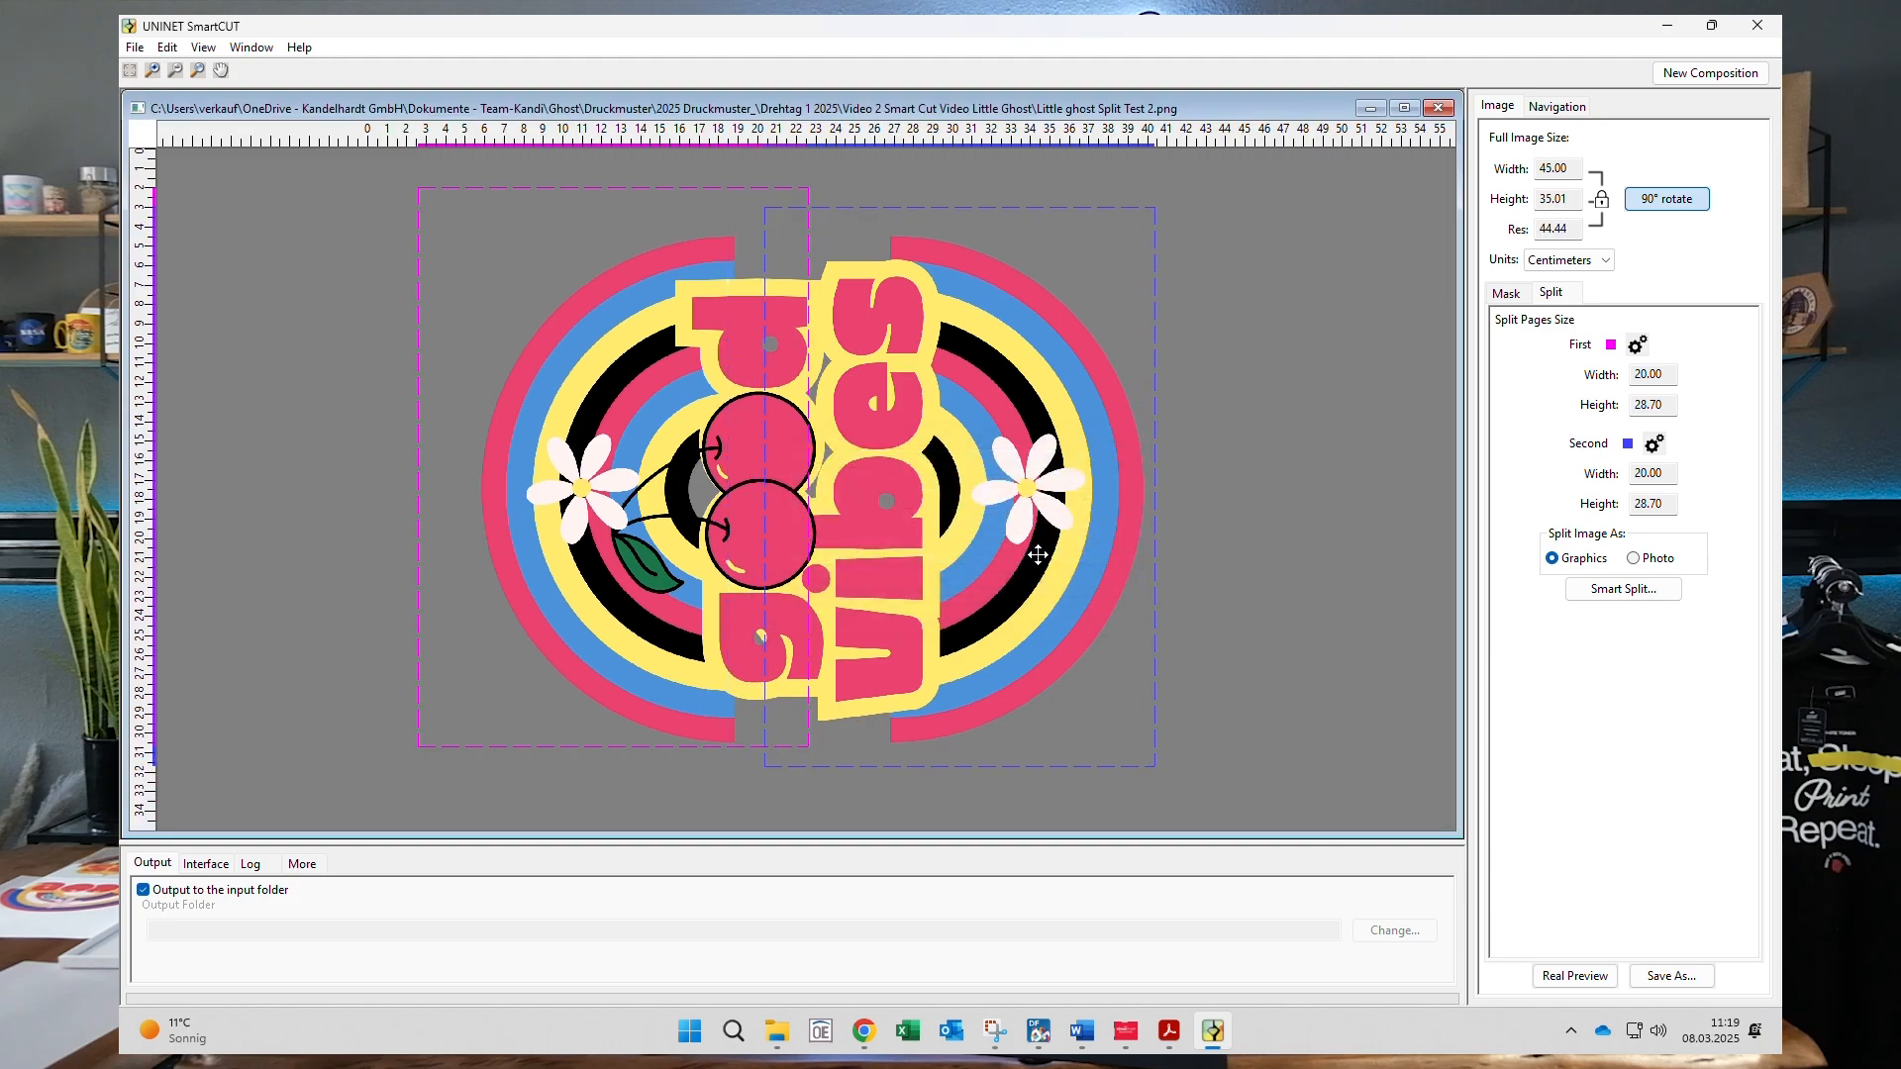
- Enlarge the design to 50 cm wide and nudge the second page up and left
left_click(1530, 169)
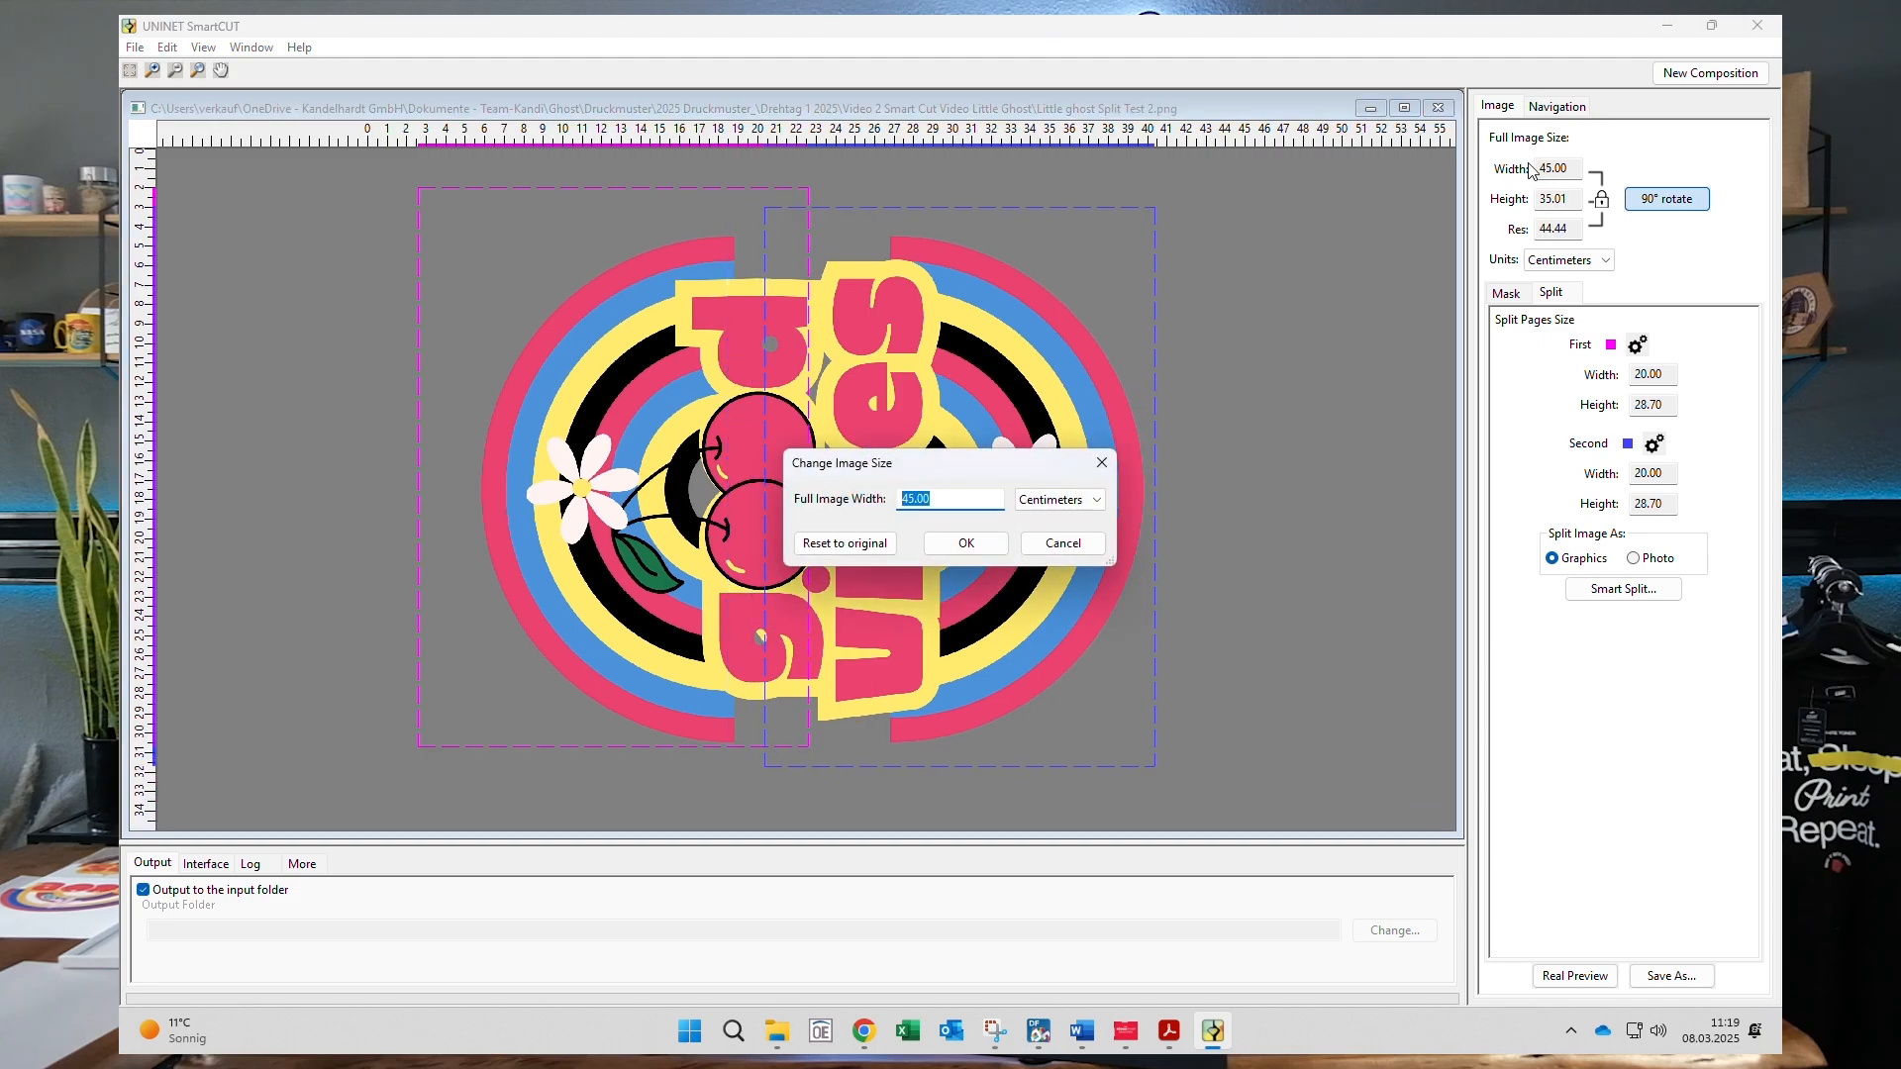
type("50")
left_click(983, 551)
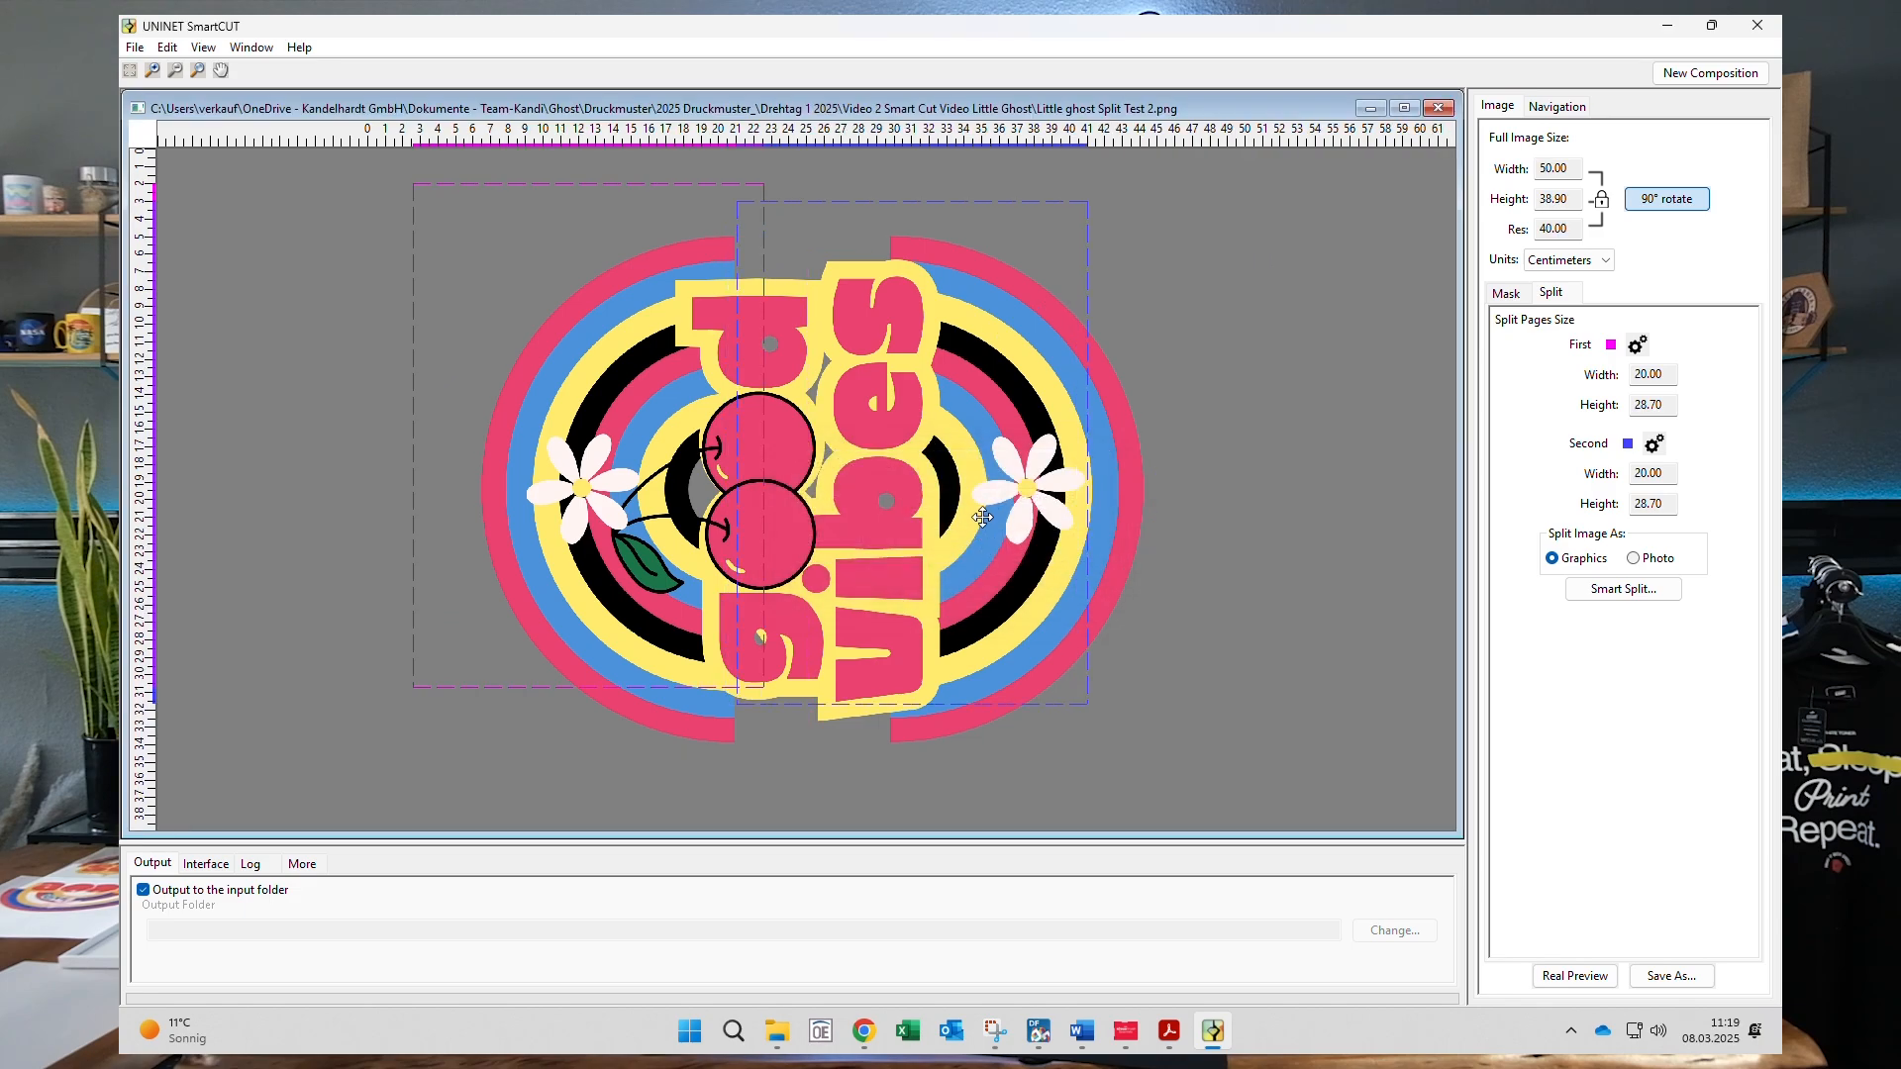
left_click_drag(1051, 566, 1044, 554)
- Settle on a 47 cm width (36.57 cm tall), realign both pages and start Smart Split
left_click(1571, 170)
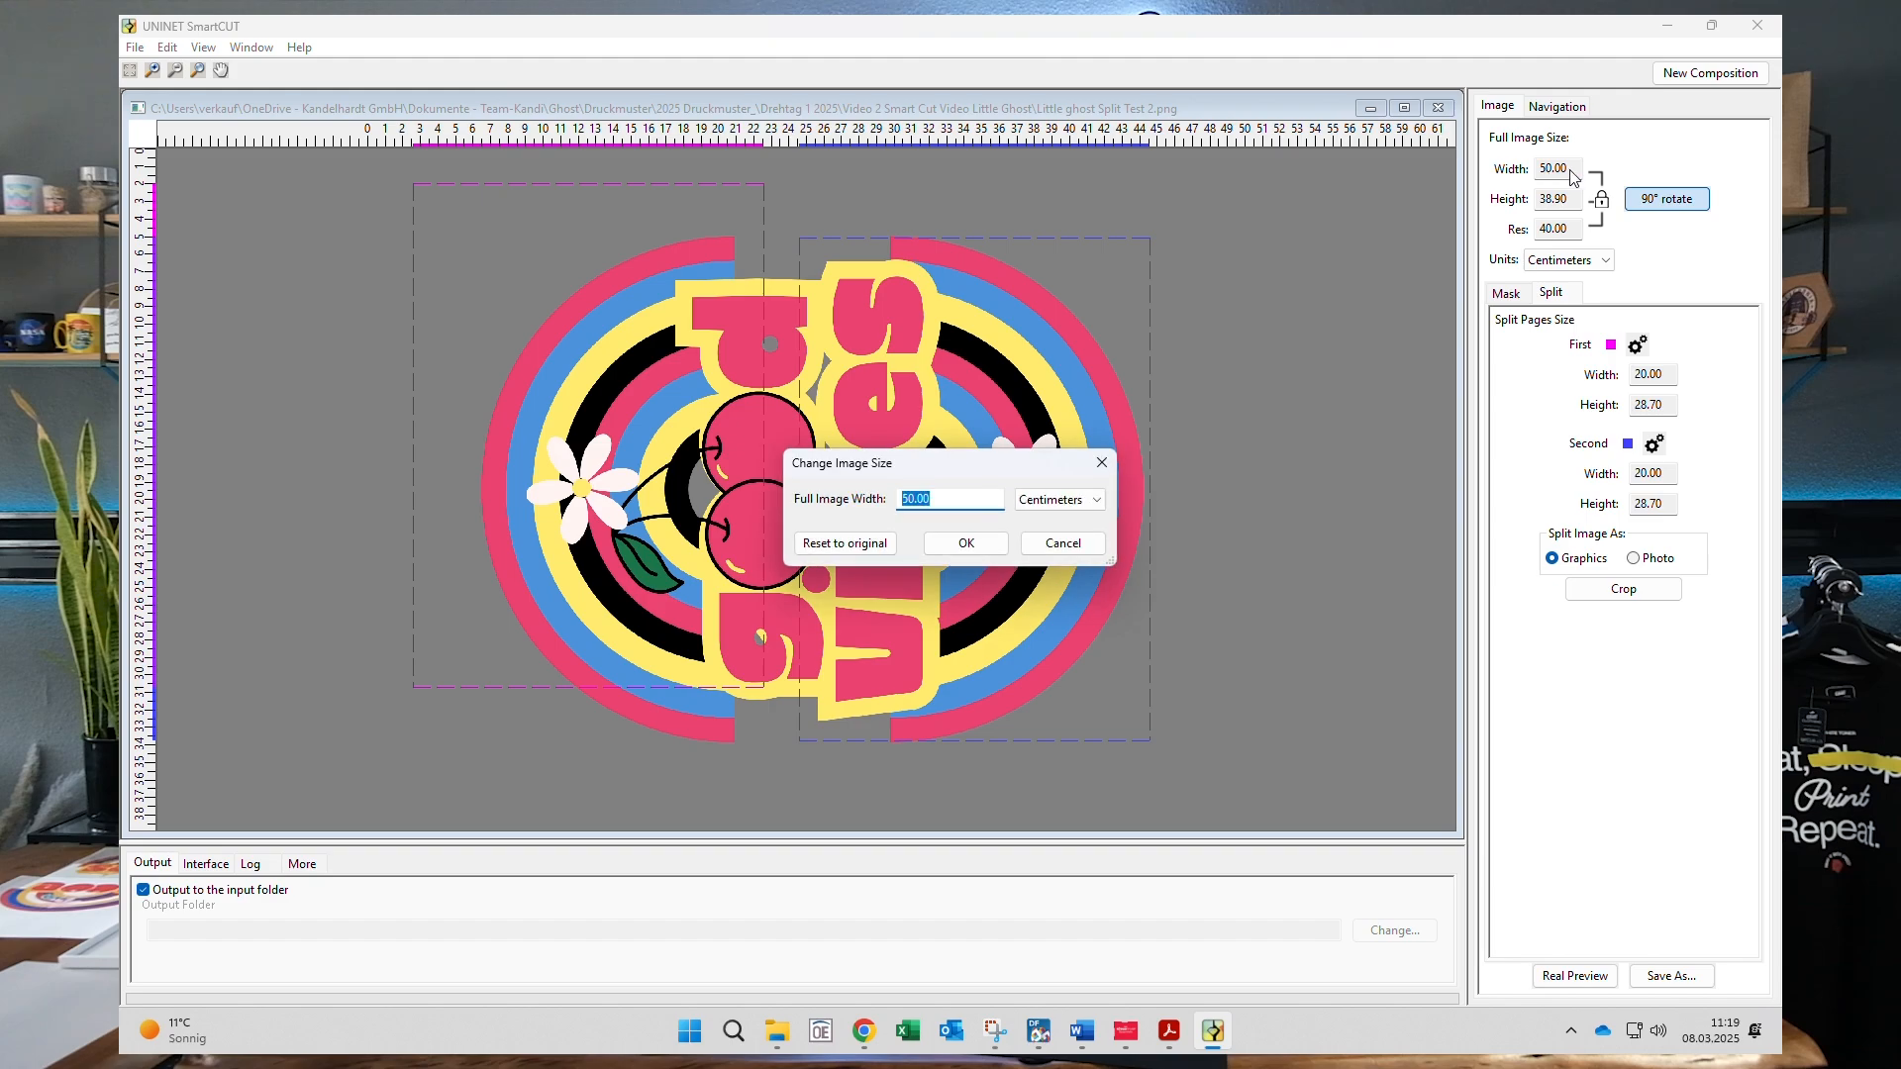
type("47")
left_click(954, 548)
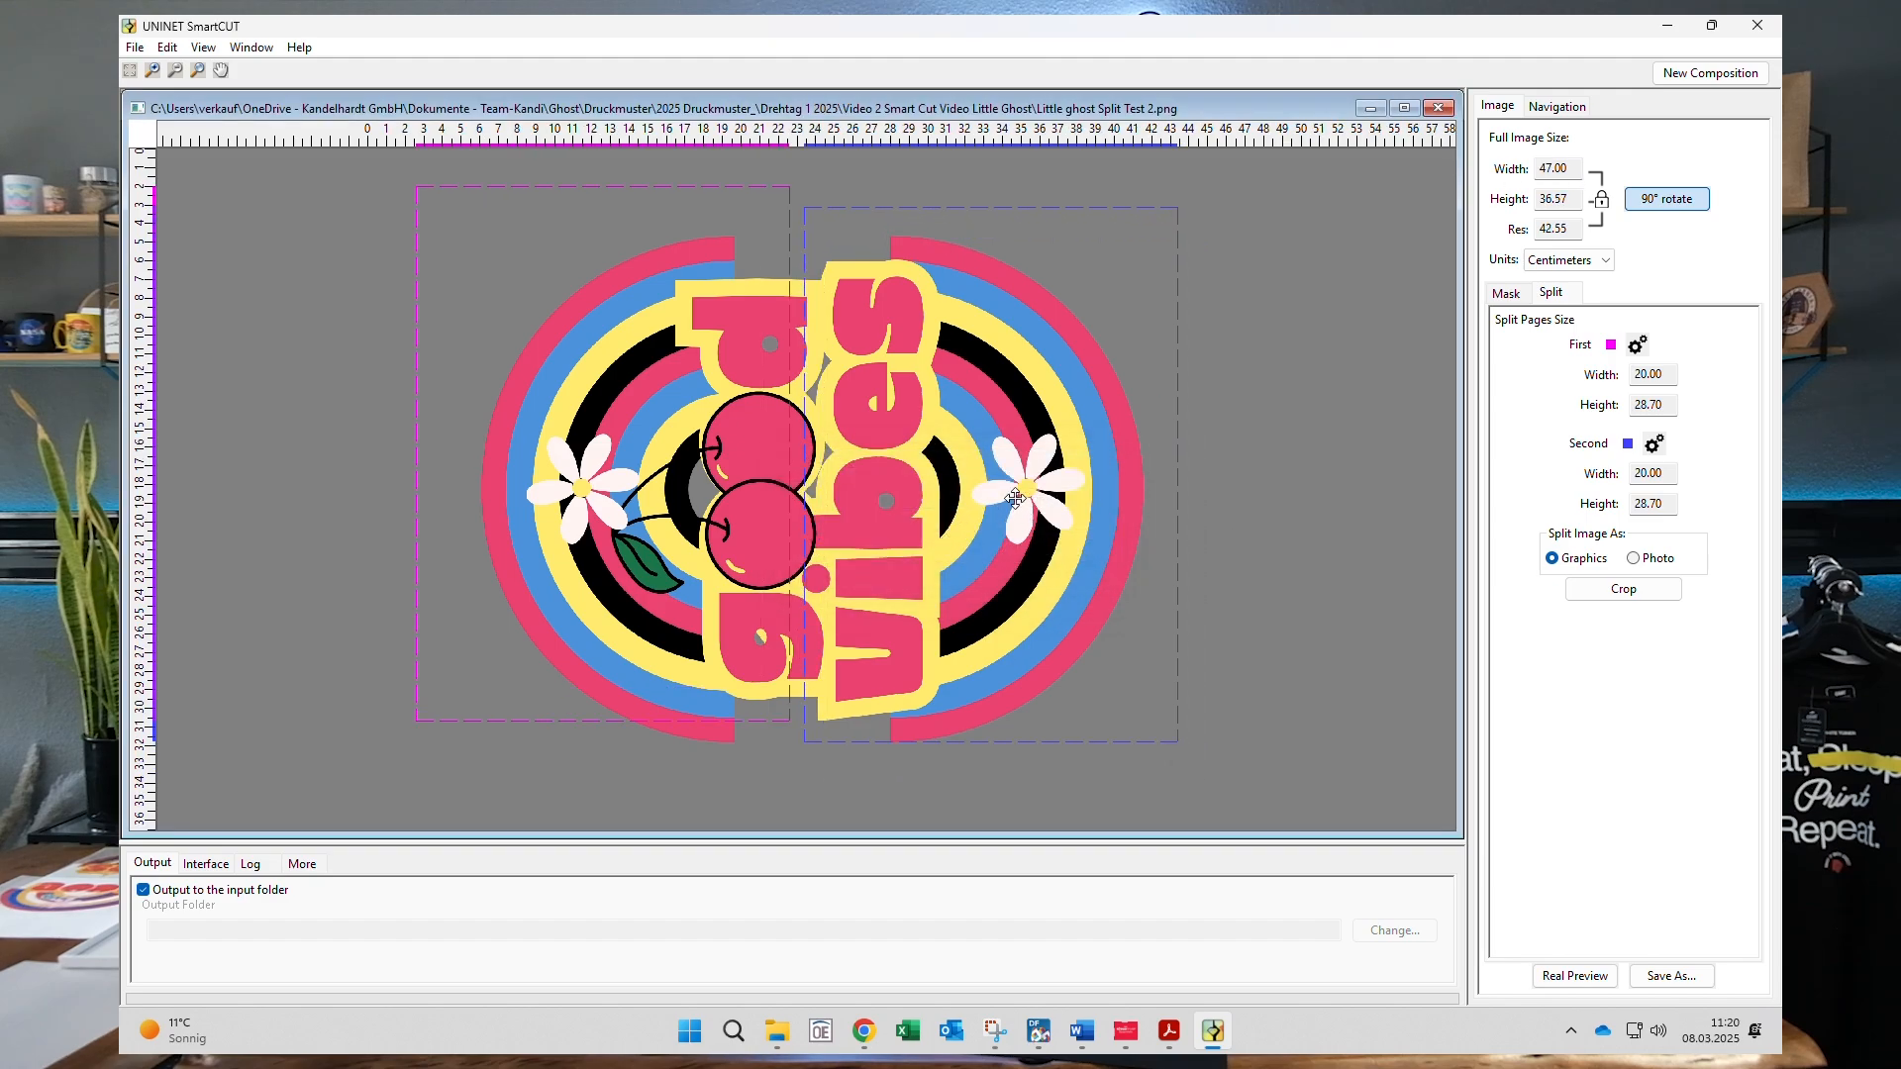
left_click_drag(1015, 498, 992, 515)
left_click_drag(489, 406, 553, 441)
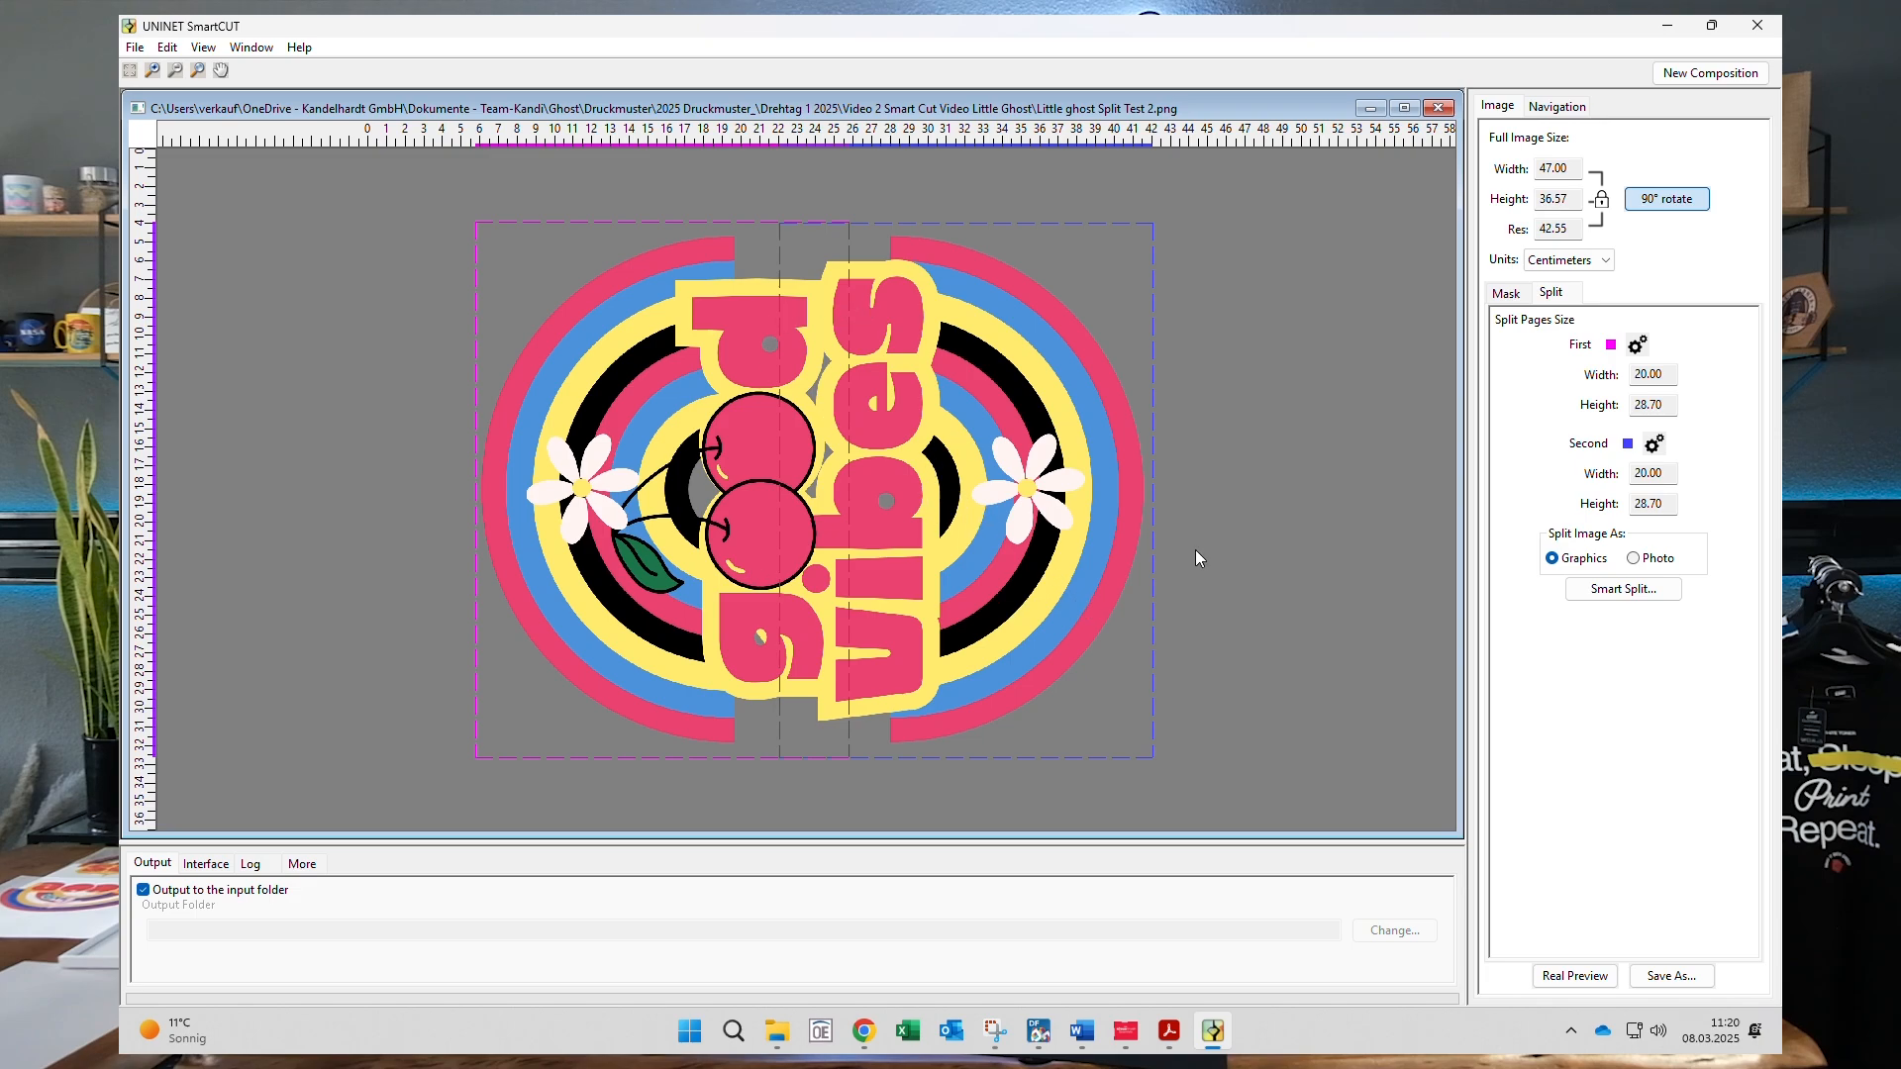
left_click(1646, 594)
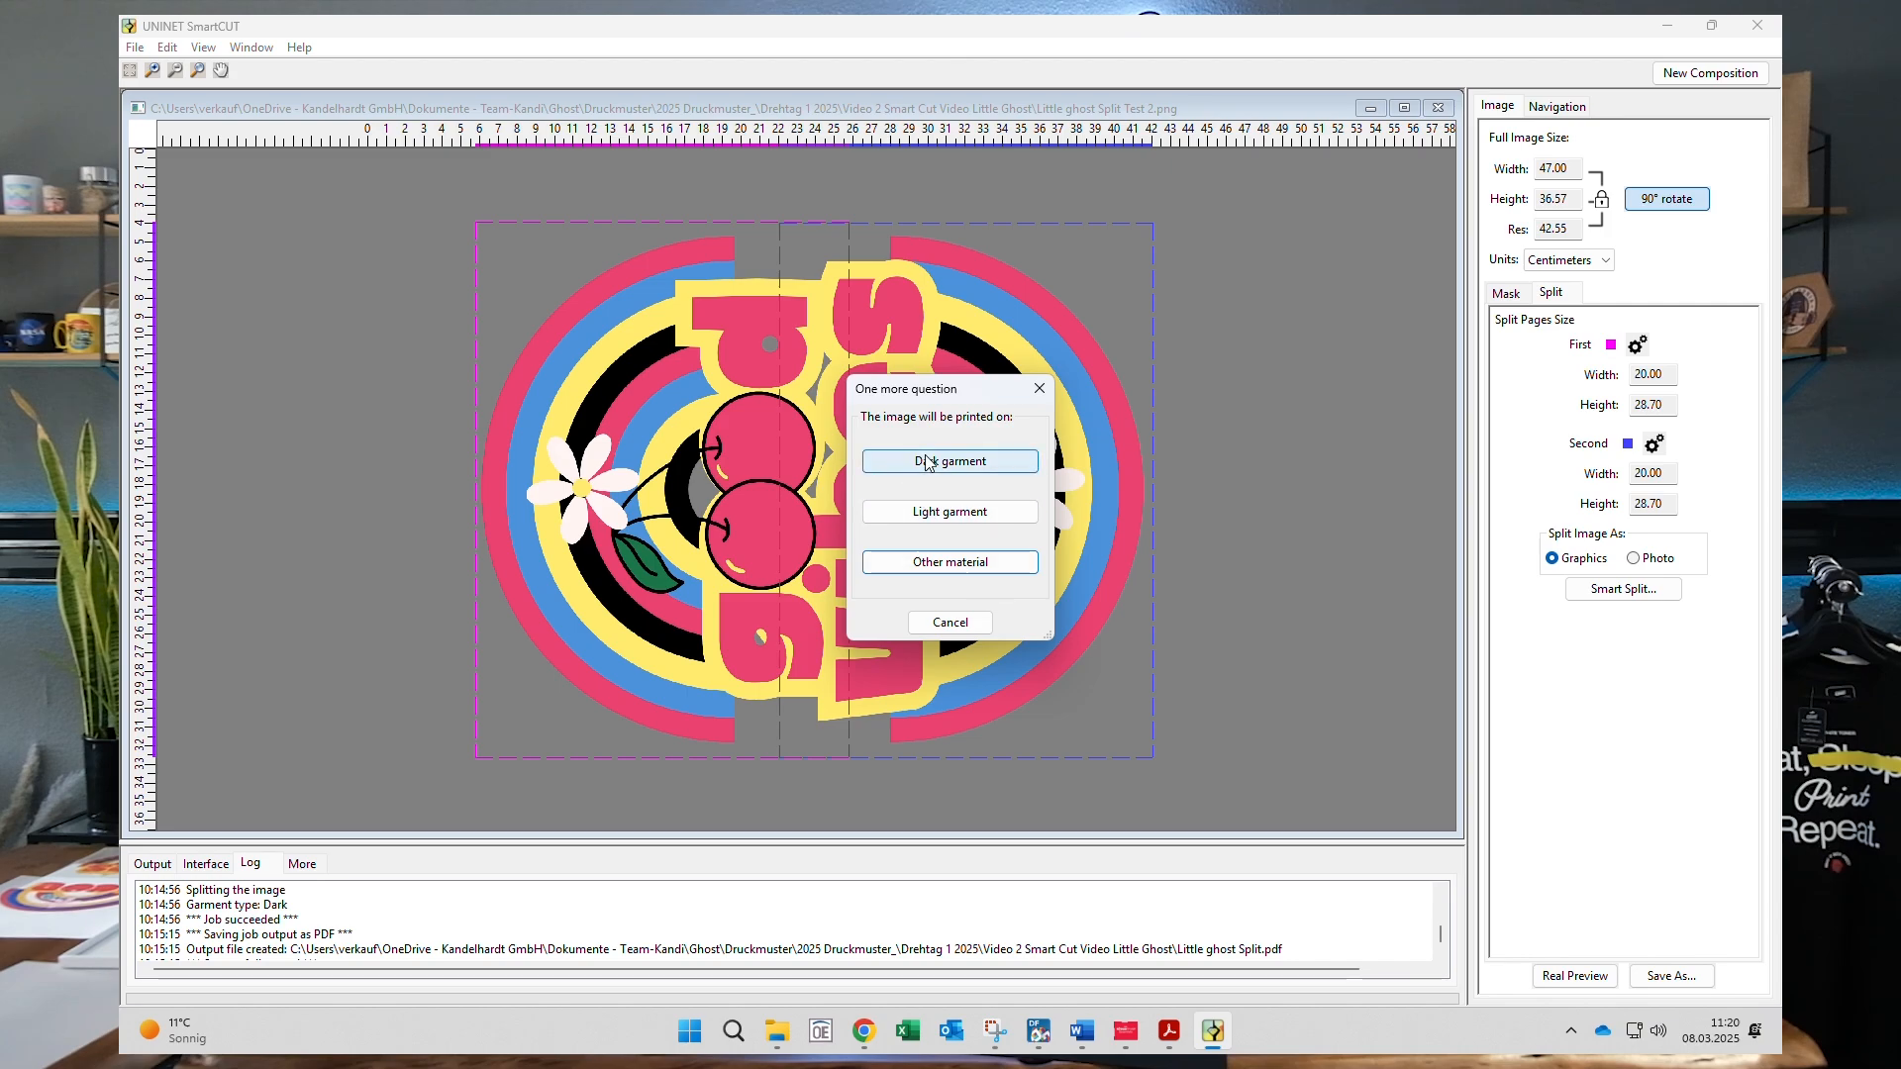
- Choose Dark garment to split the design into 'good' and 'vibes' pages, 20.00 × 28.69 cm each
left_click(1023, 479)
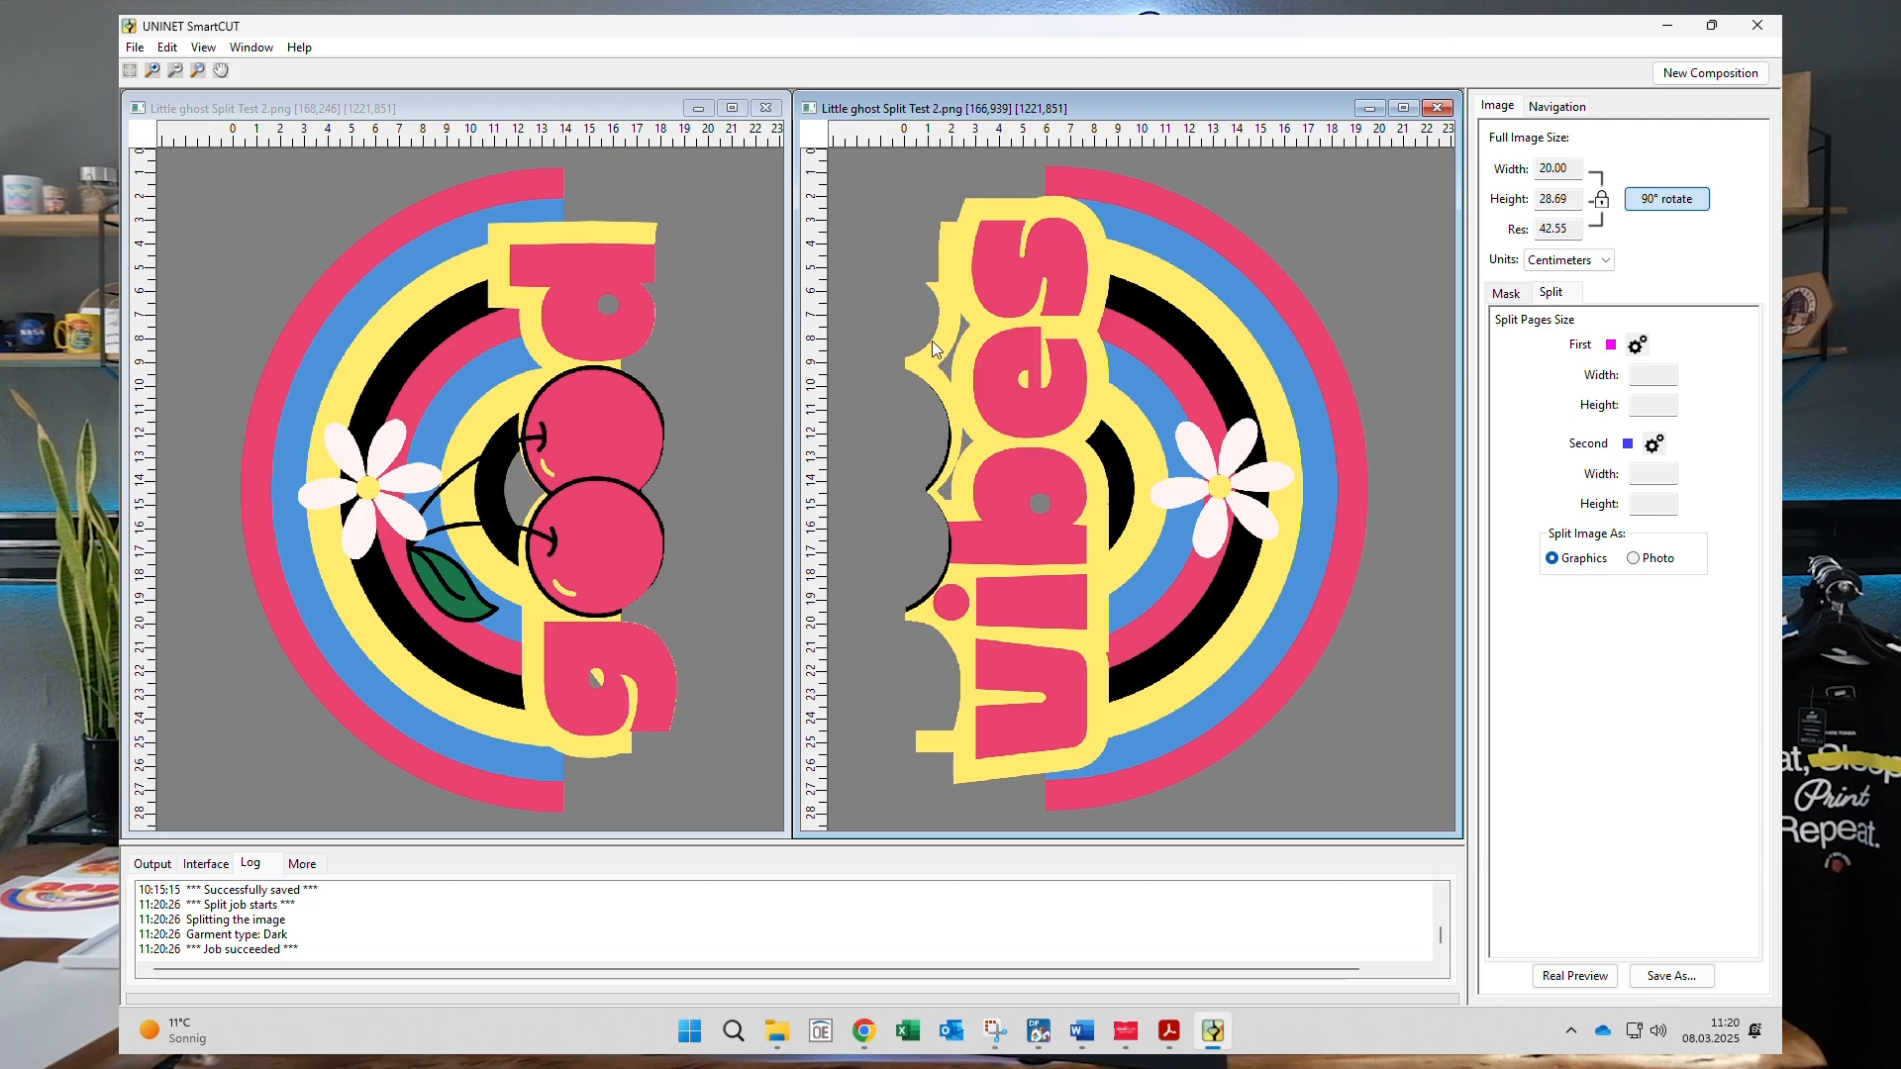
- Save the split output as the PDF 'GoodVibes Split'
left_click(133, 49)
left_click(181, 93)
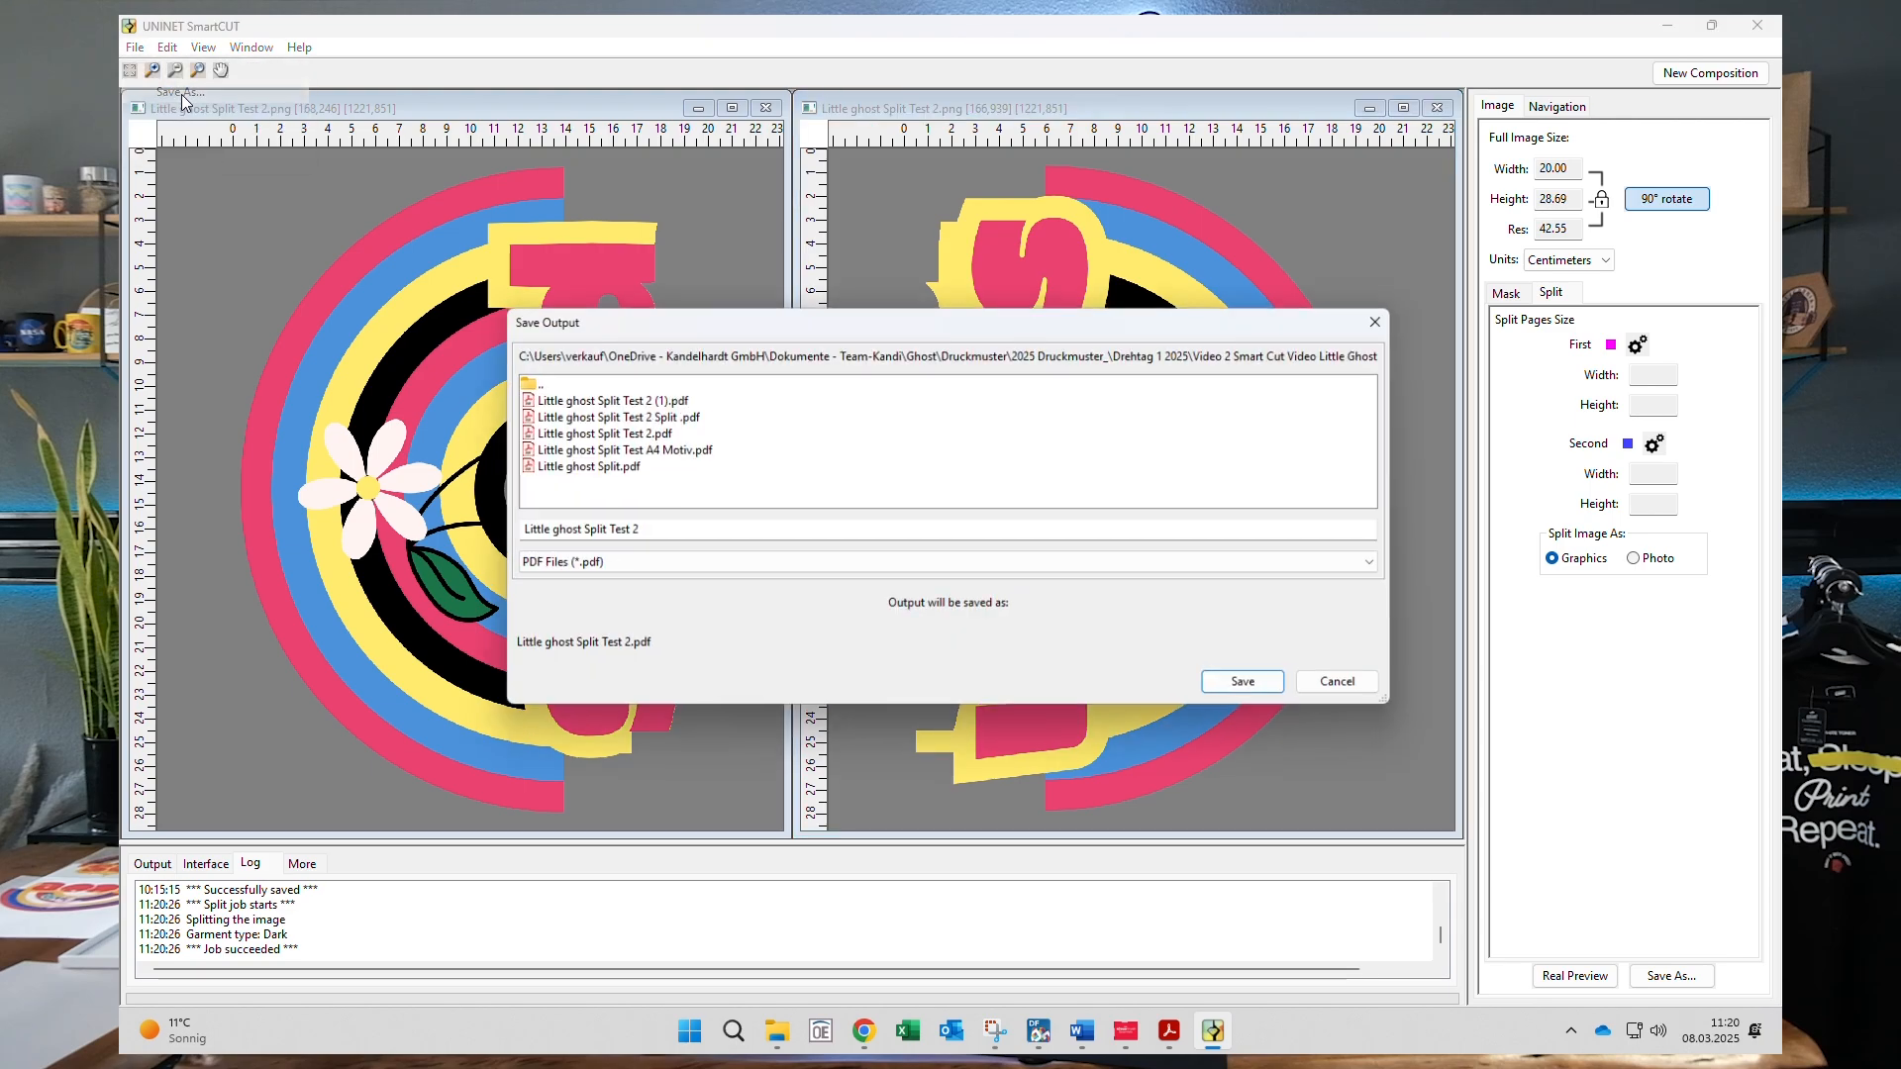
left_click(653, 532)
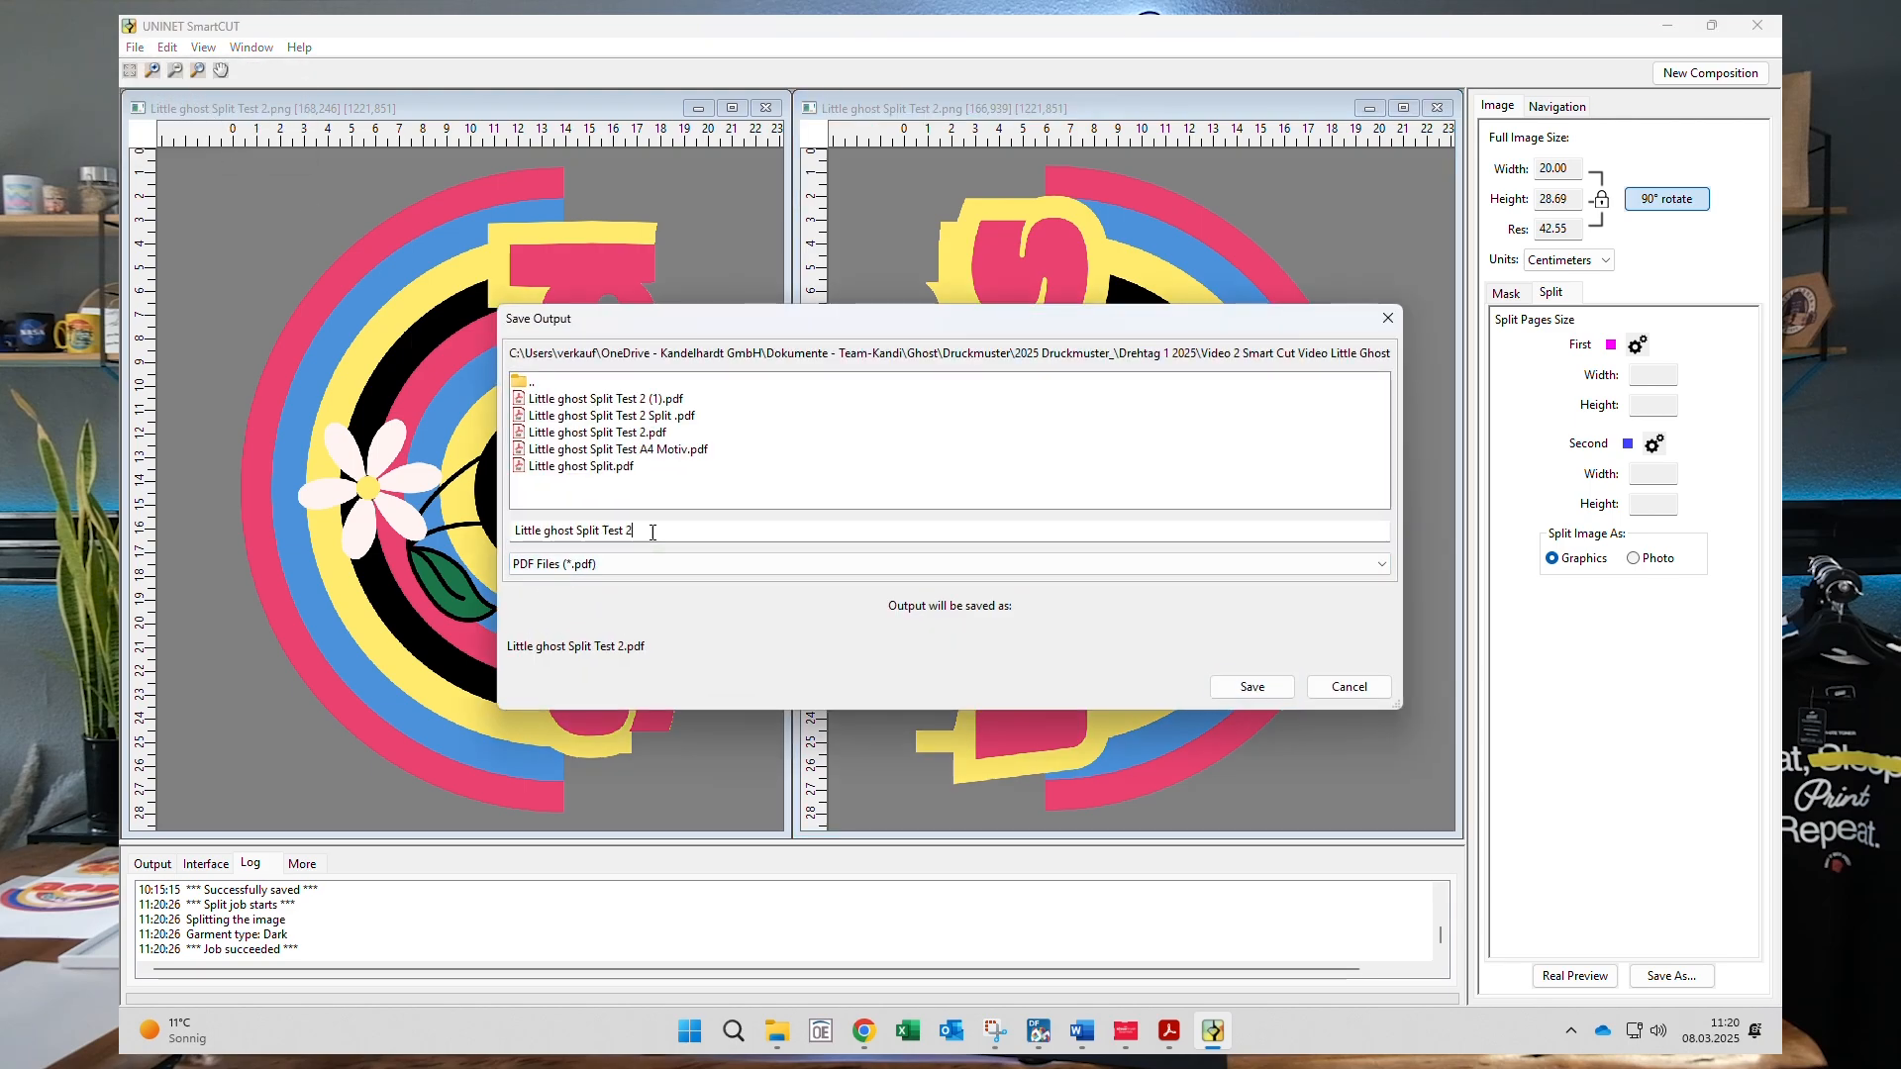
key("BackSpace")
key("BackSpace")
key("BackSpace")
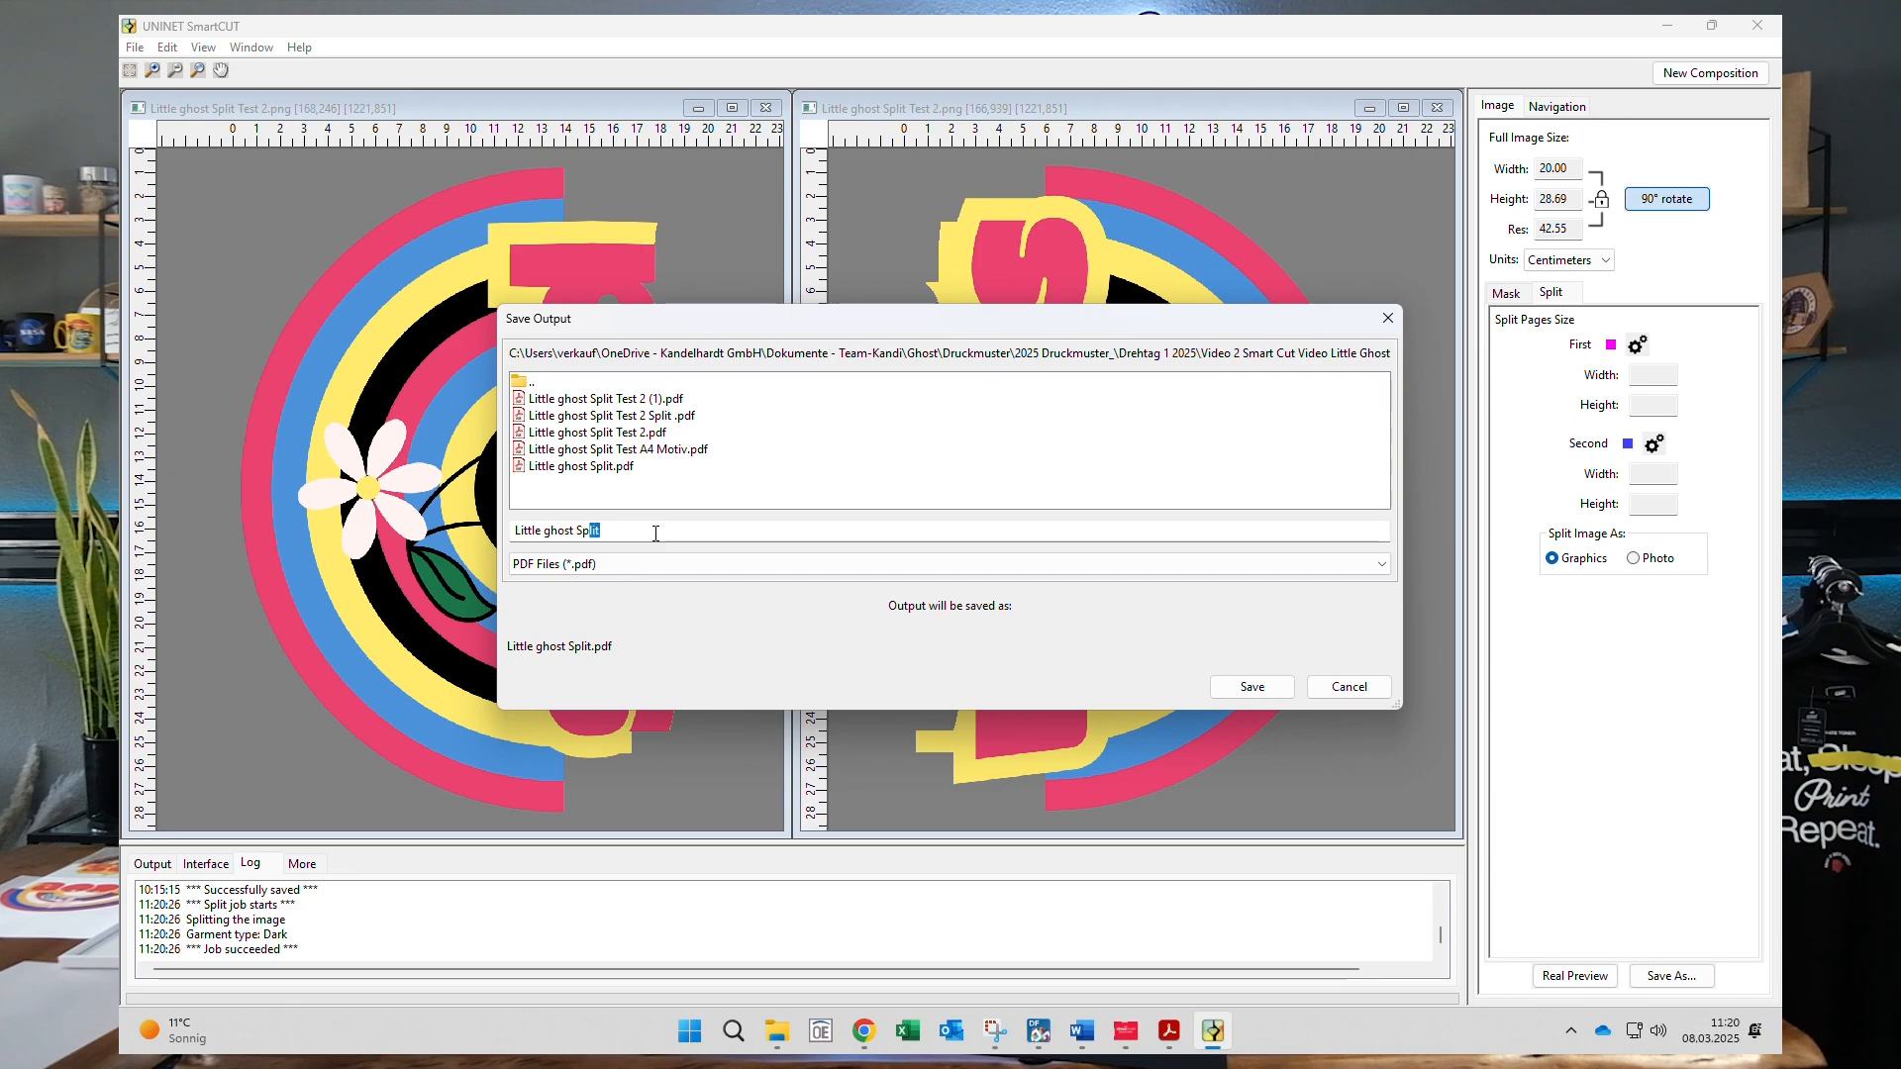
key("shift+Left")
key("shift+Left")
key("shift+Left")
key("shift+Left")
key("shift+Left")
key("shift+Left")
key("shift+Left")
key("shift+Left")
key("shift+Left")
key("shift+Left")
type("God")
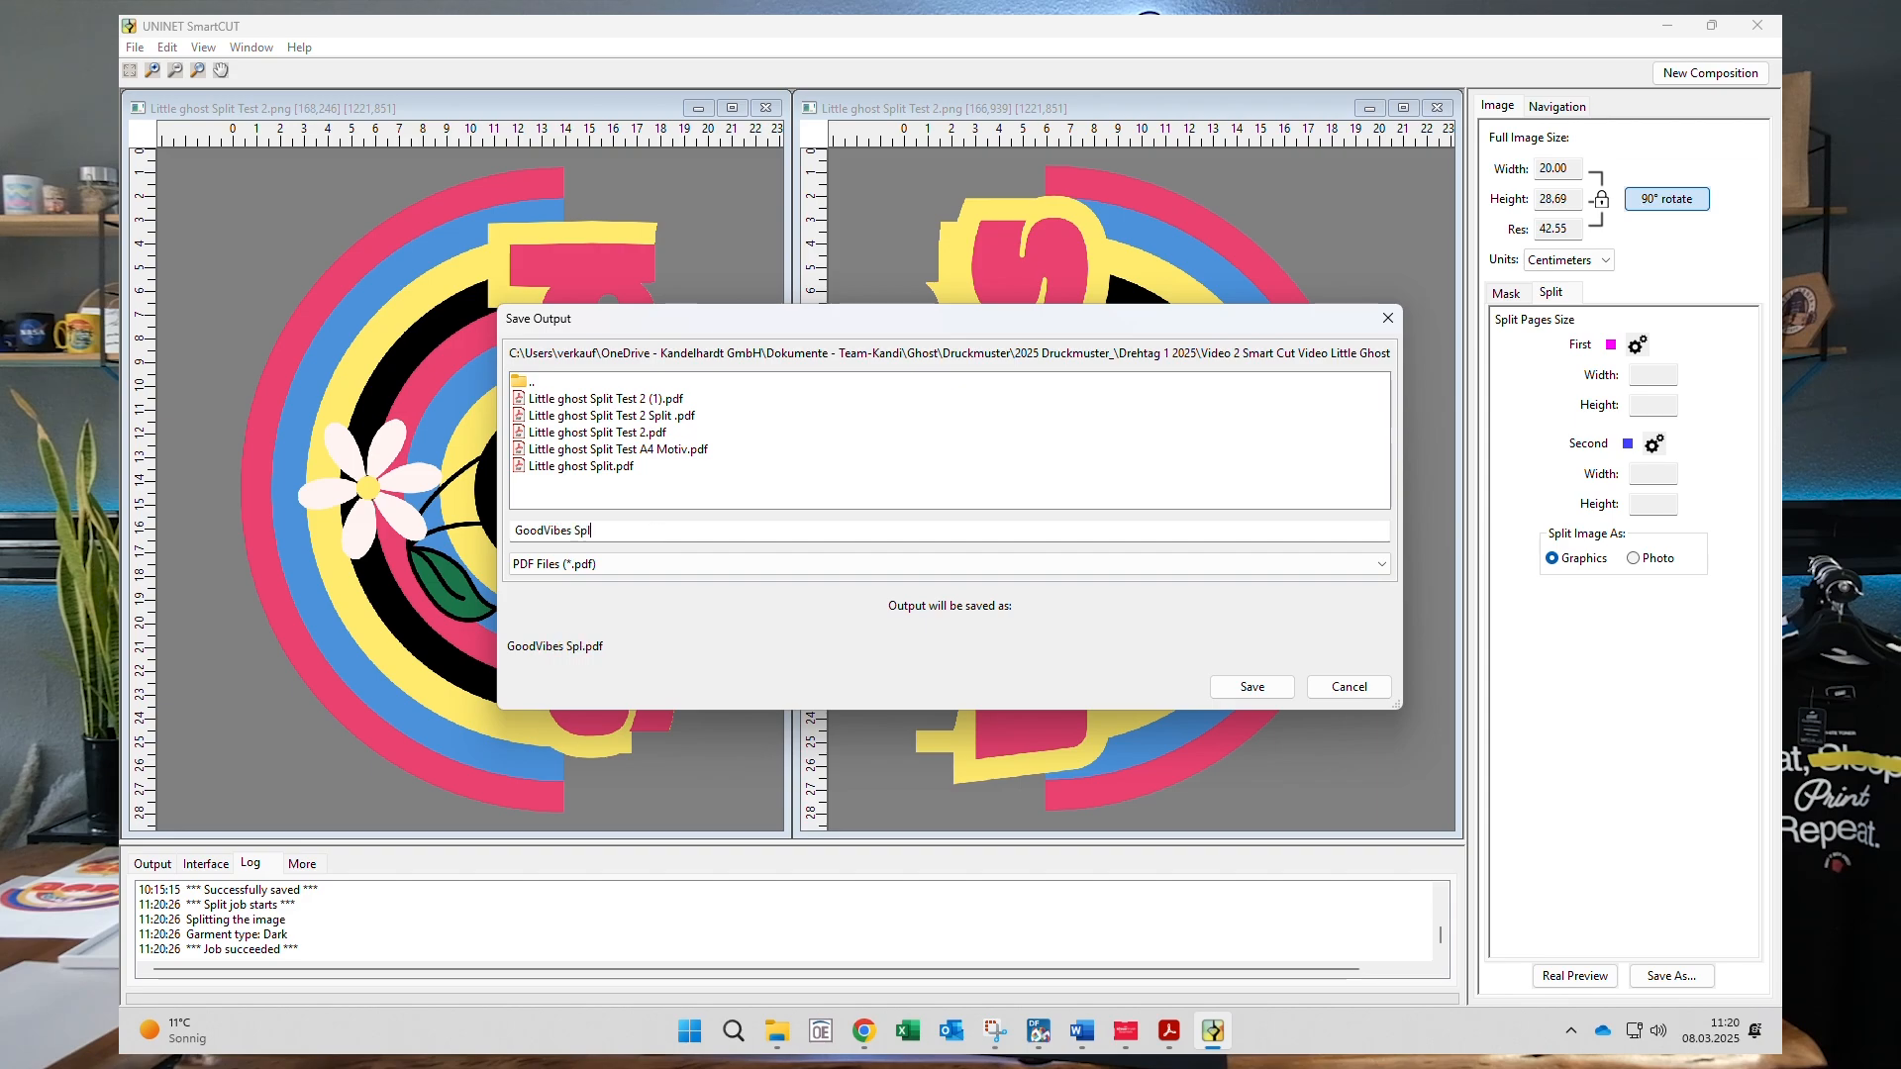
key("Return")
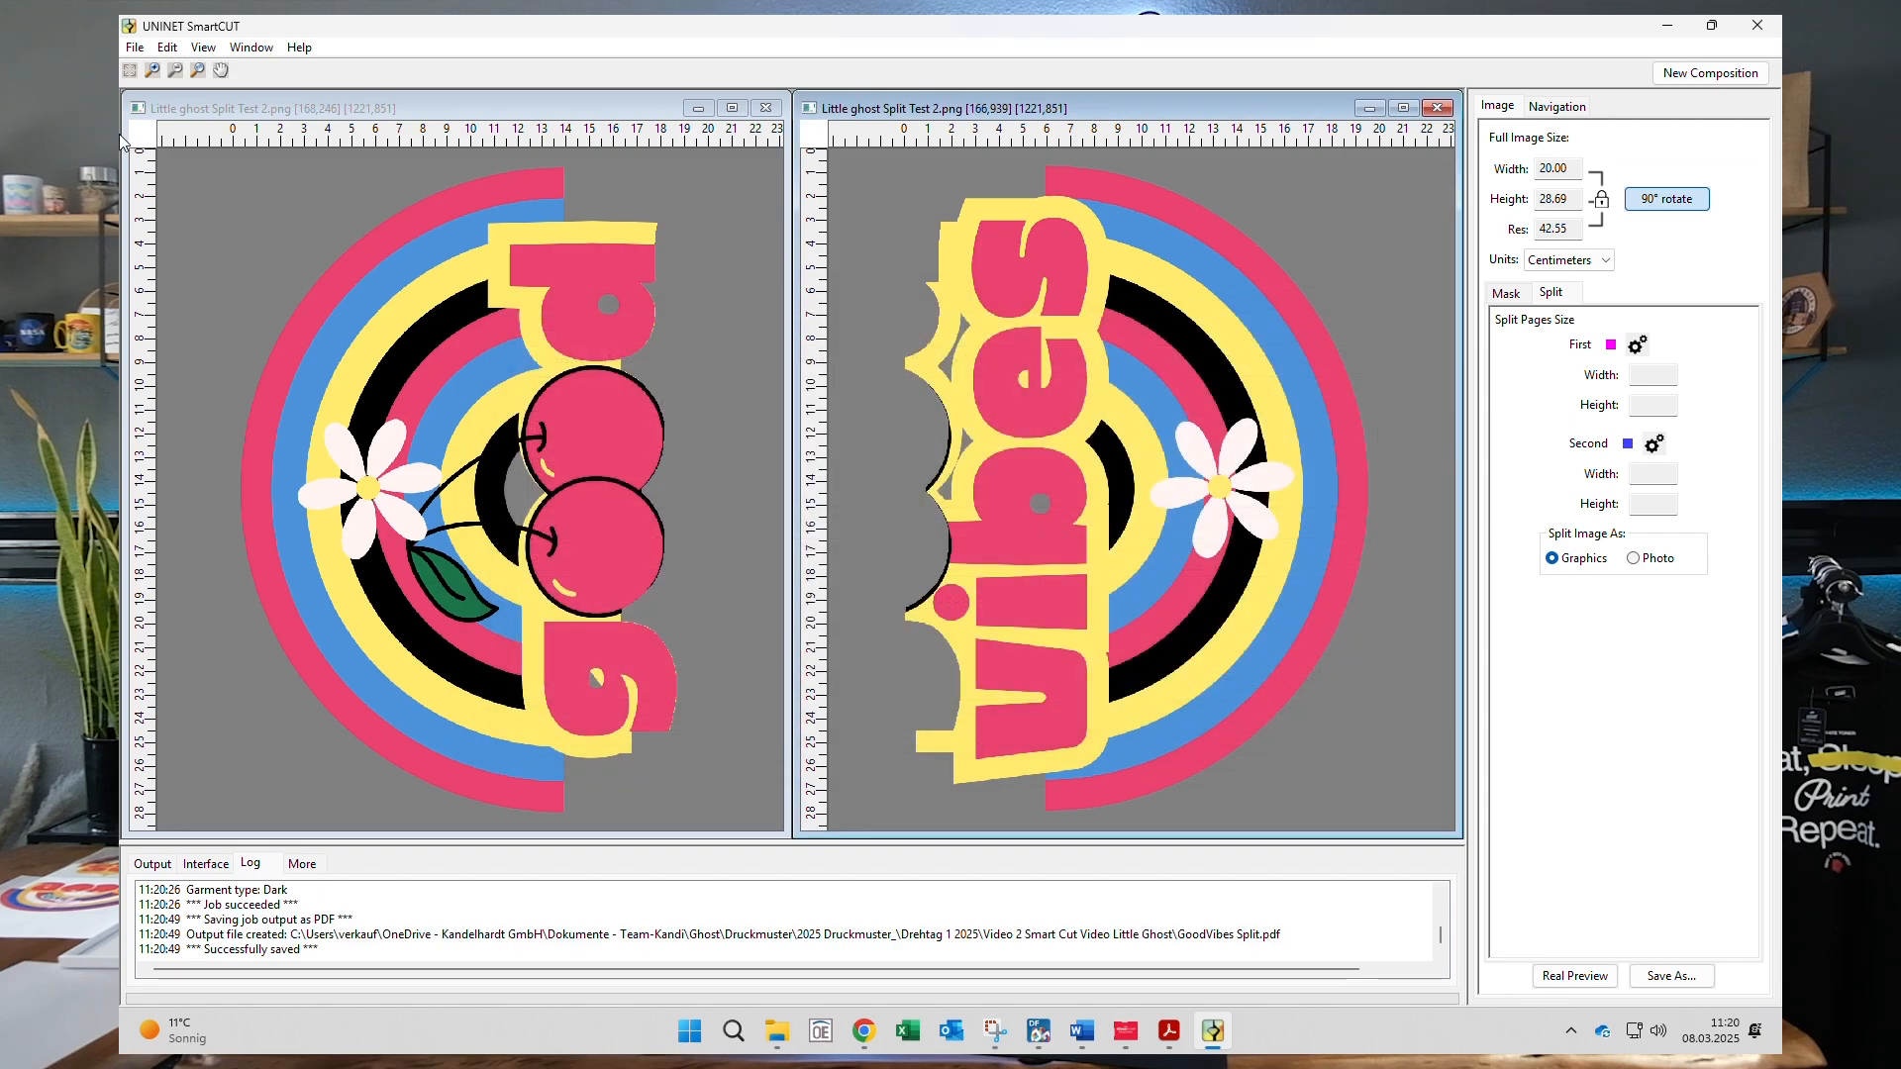
- Close SmartCUT and open GoodVibes Split.pdf from File Explorer in Adobe Acrobat
left_click(1741, 38)
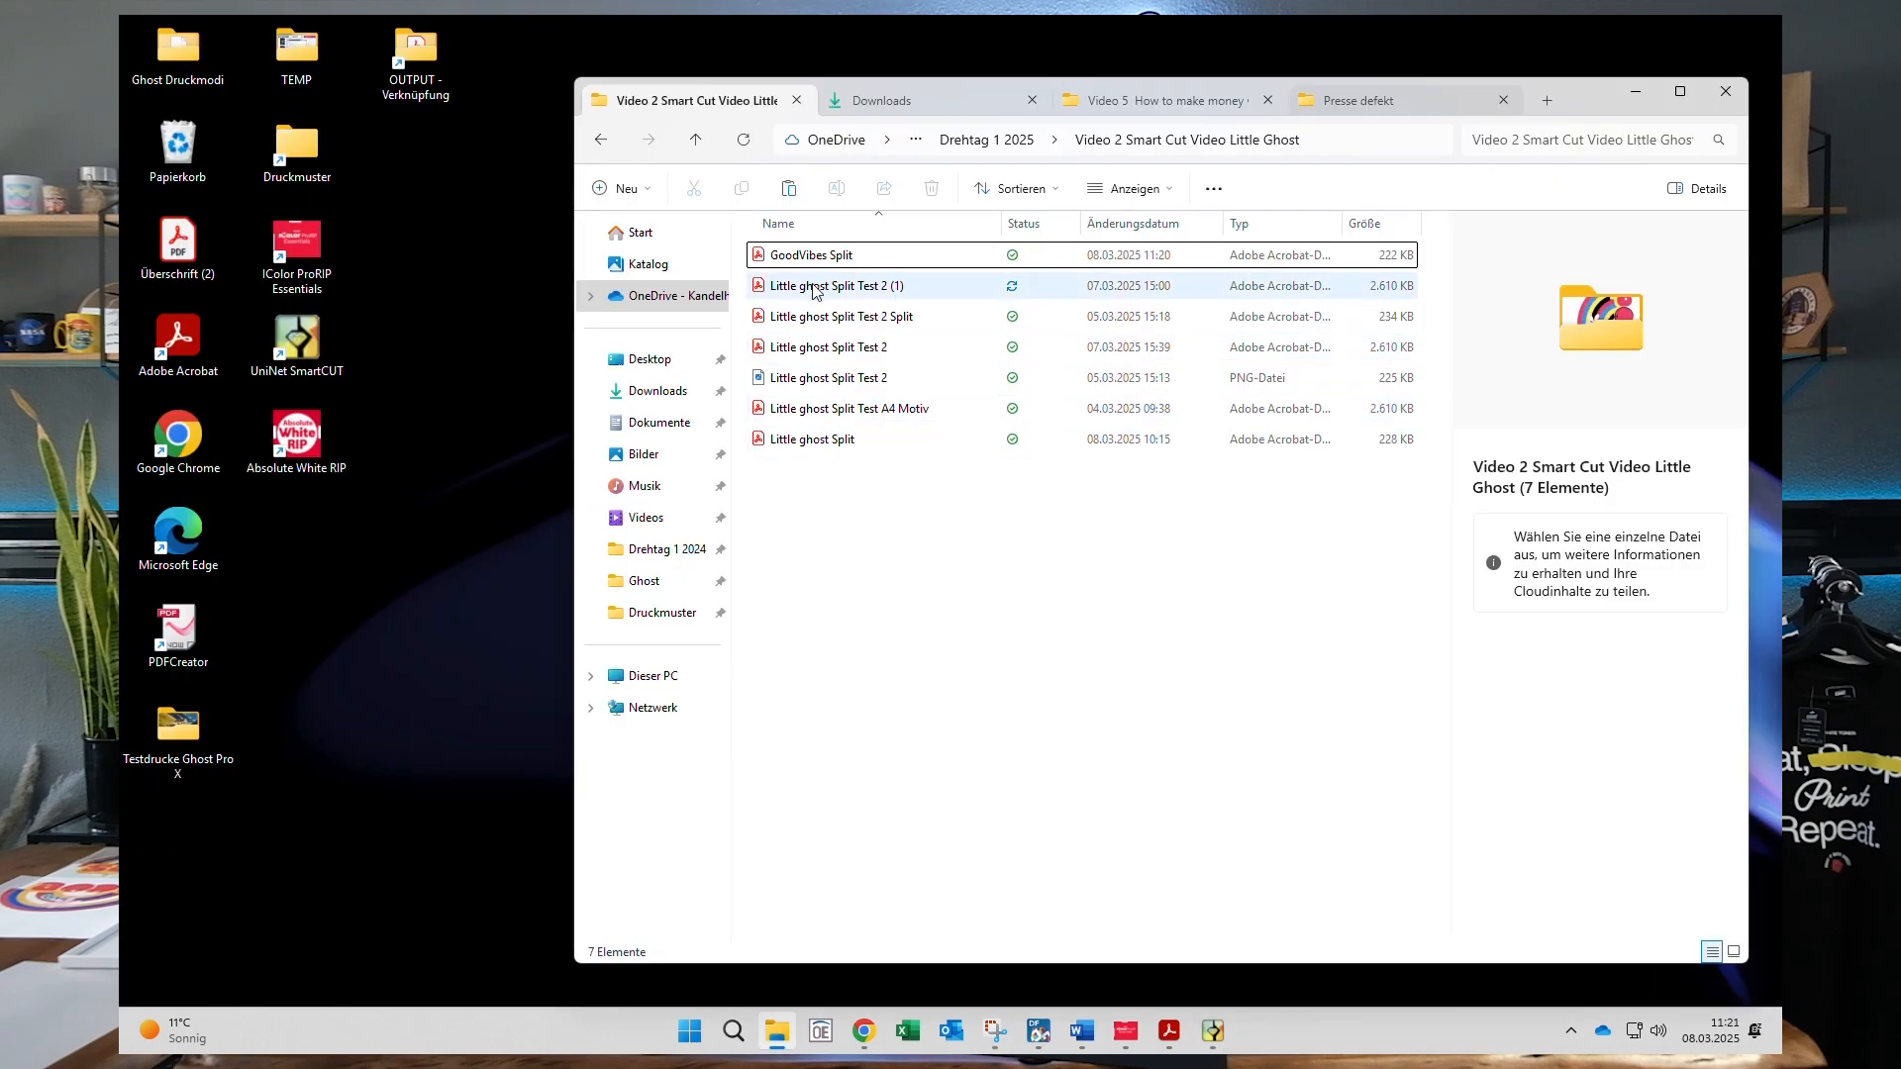
left_click(795, 257)
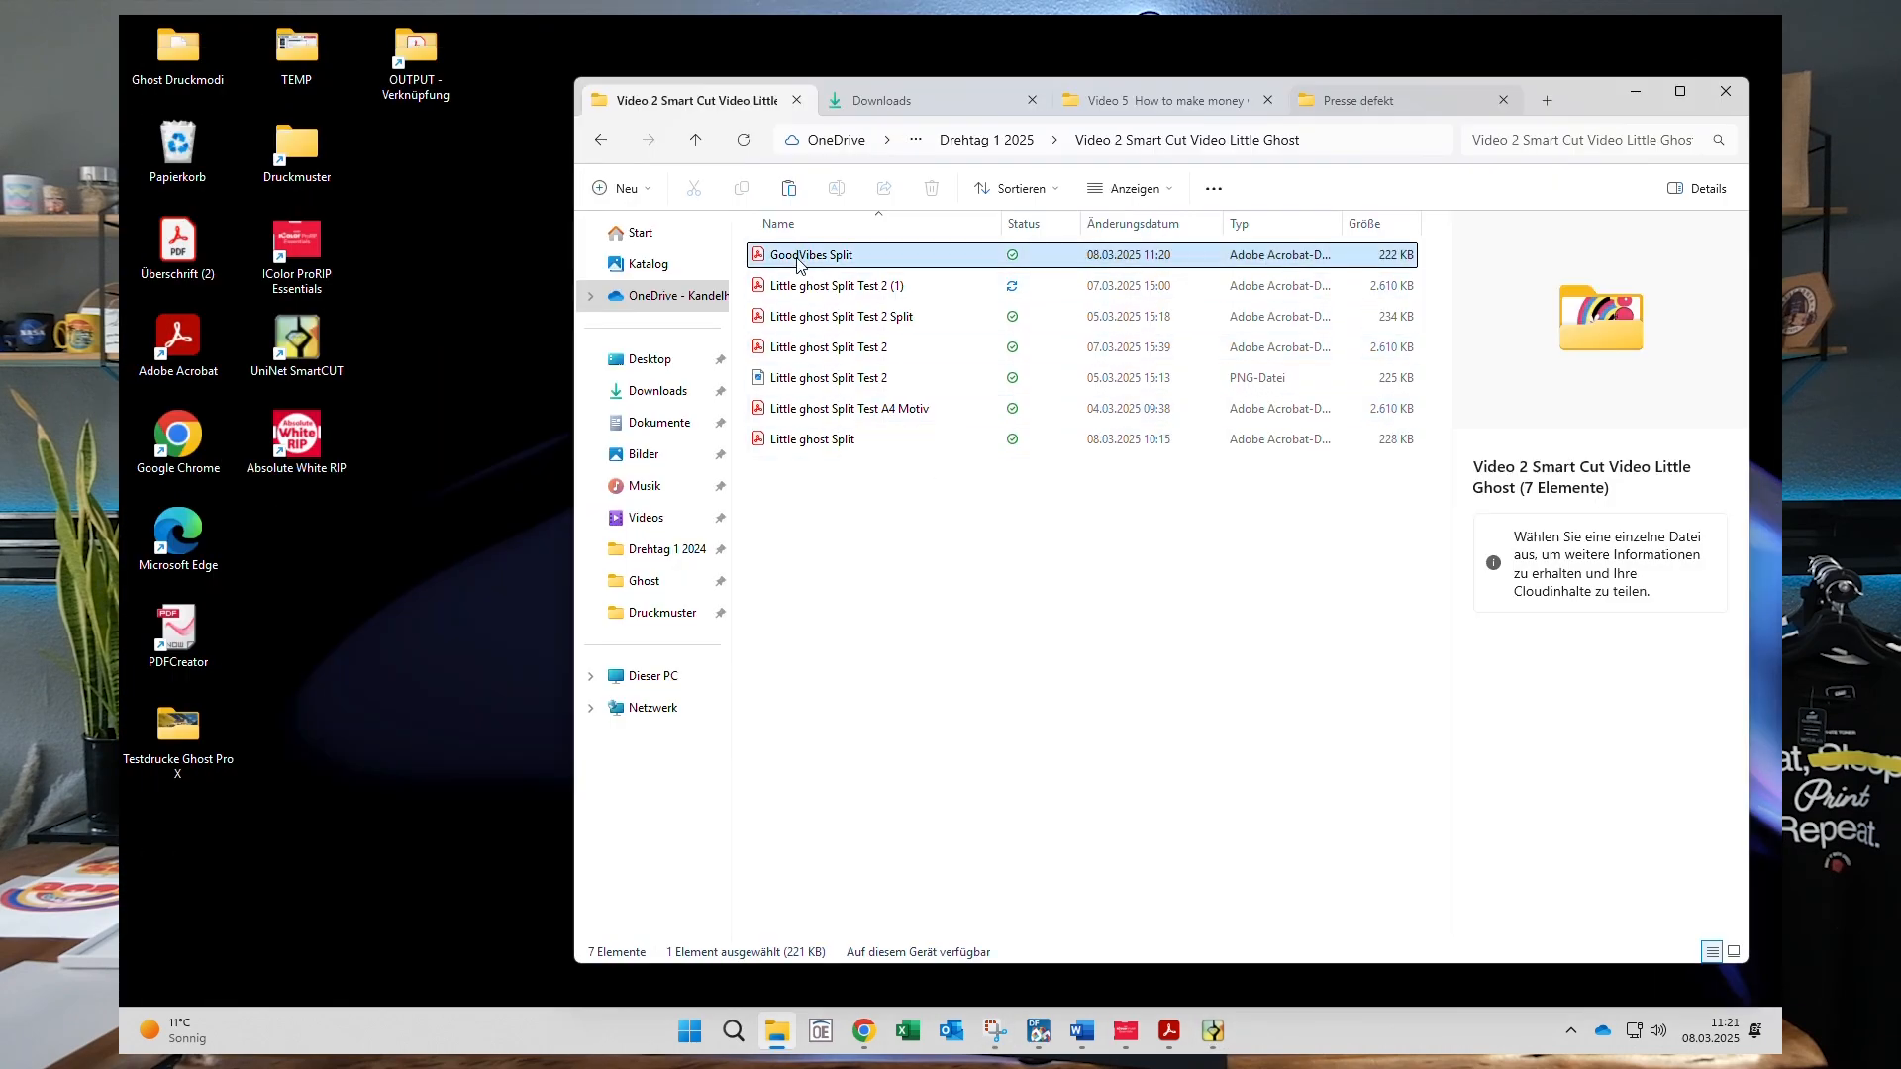
double_click(797, 258)
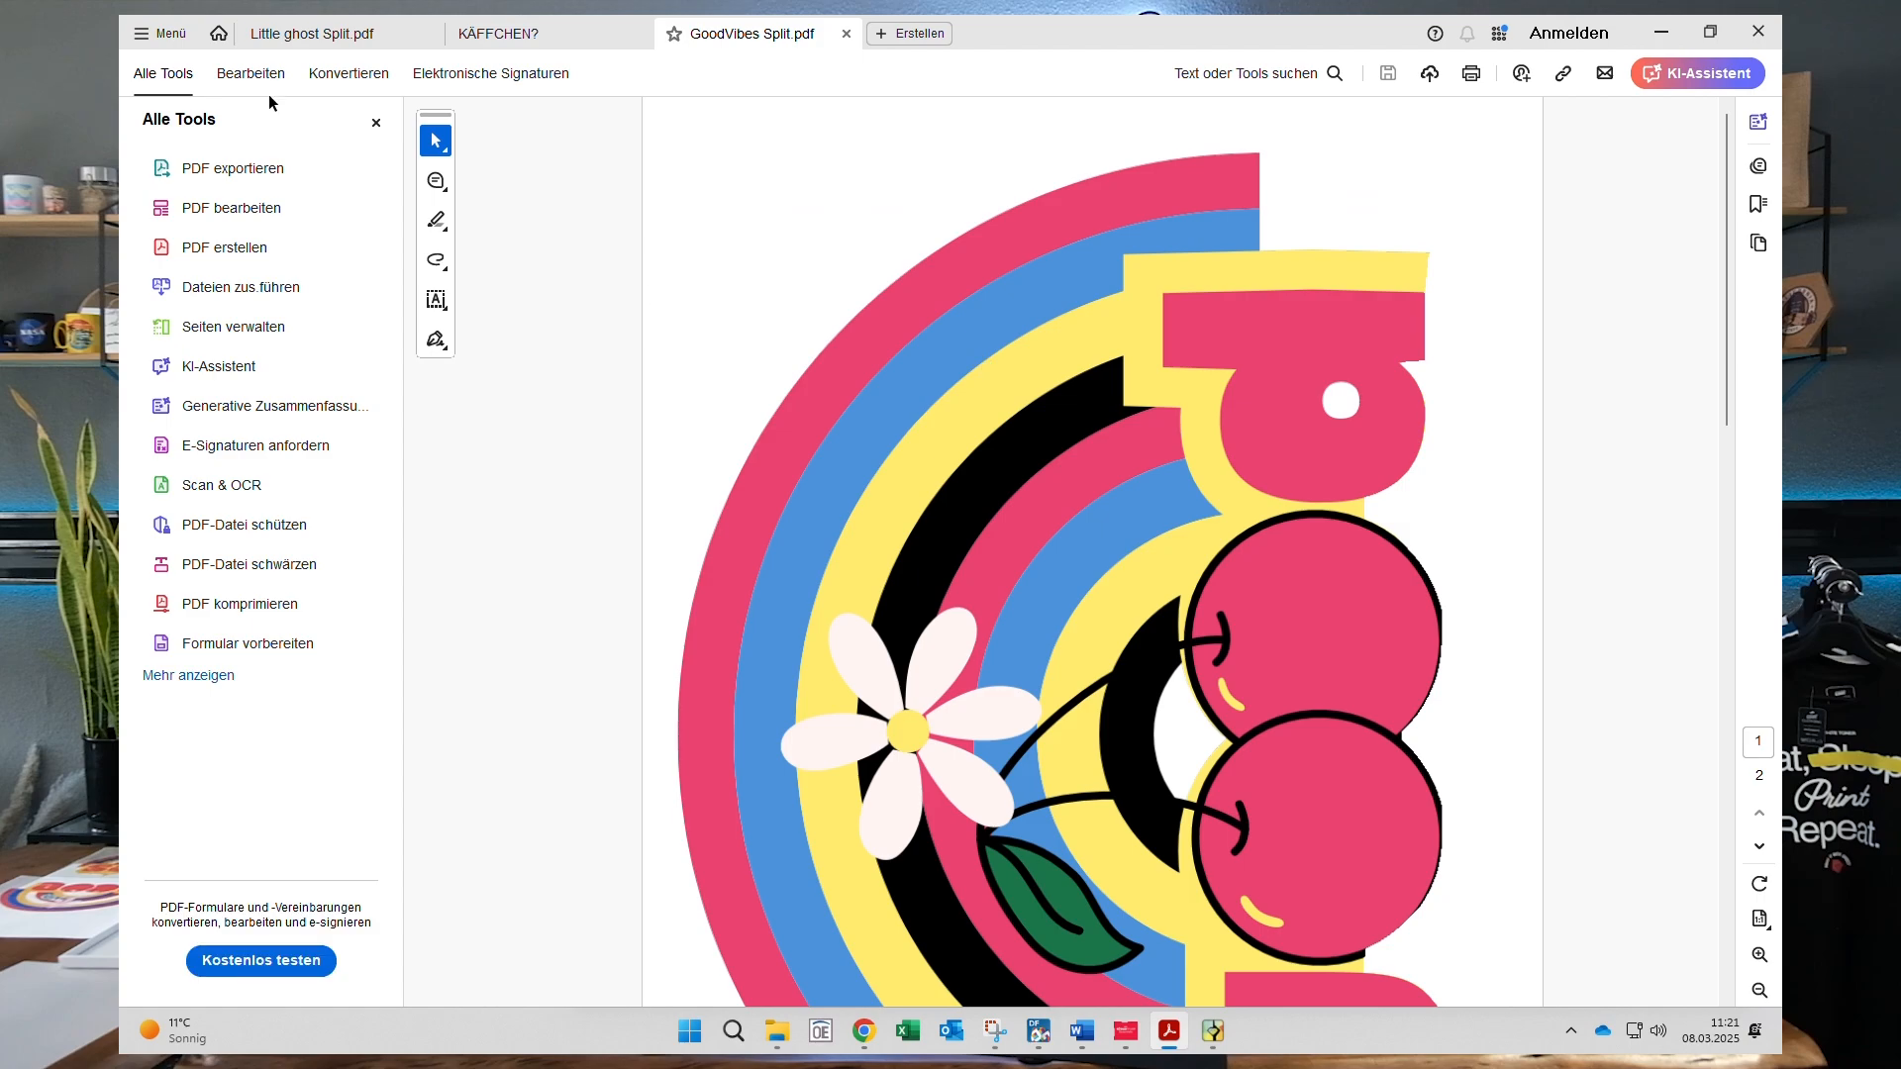
- Hide the tools pane and scroll through GoodVibes Split.pdf to view both A4 pages
left_click(376, 123)
scroll(893, 453, "down", 10)
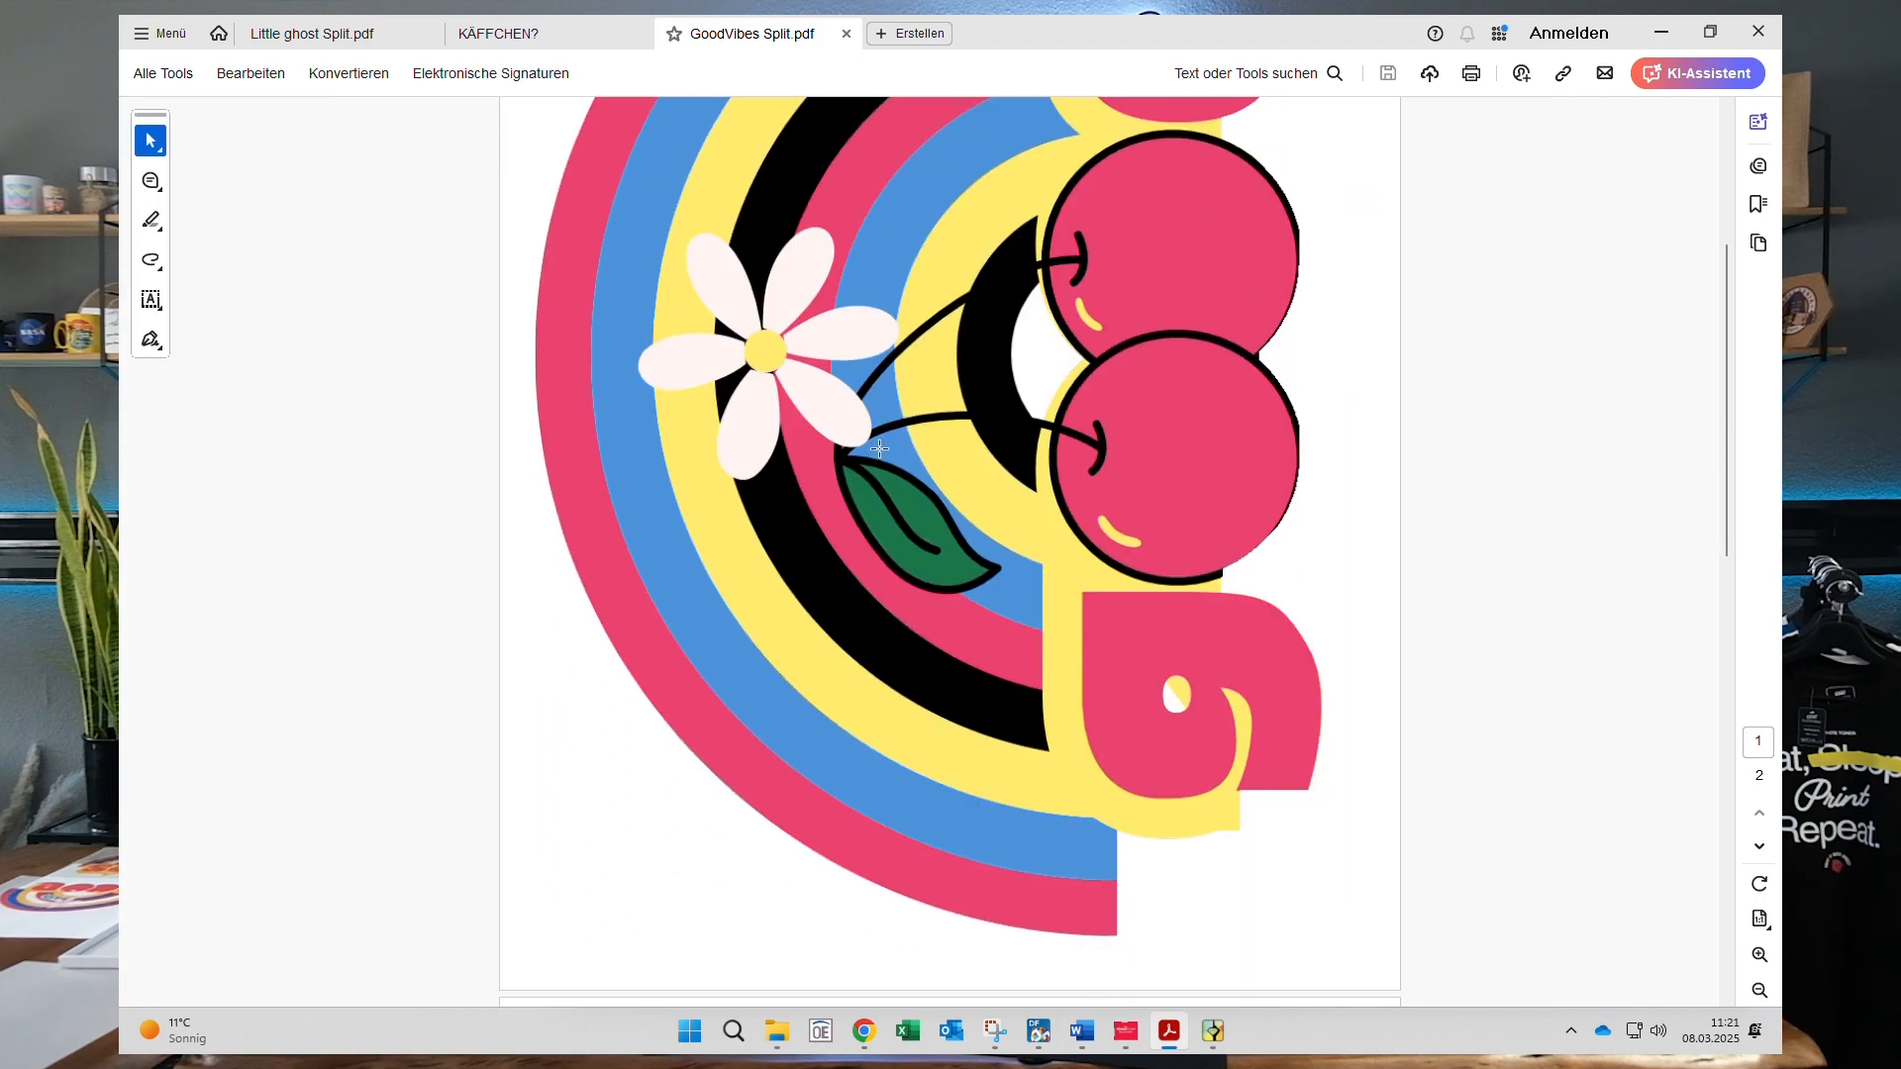
scroll(896, 456, "down", 8)
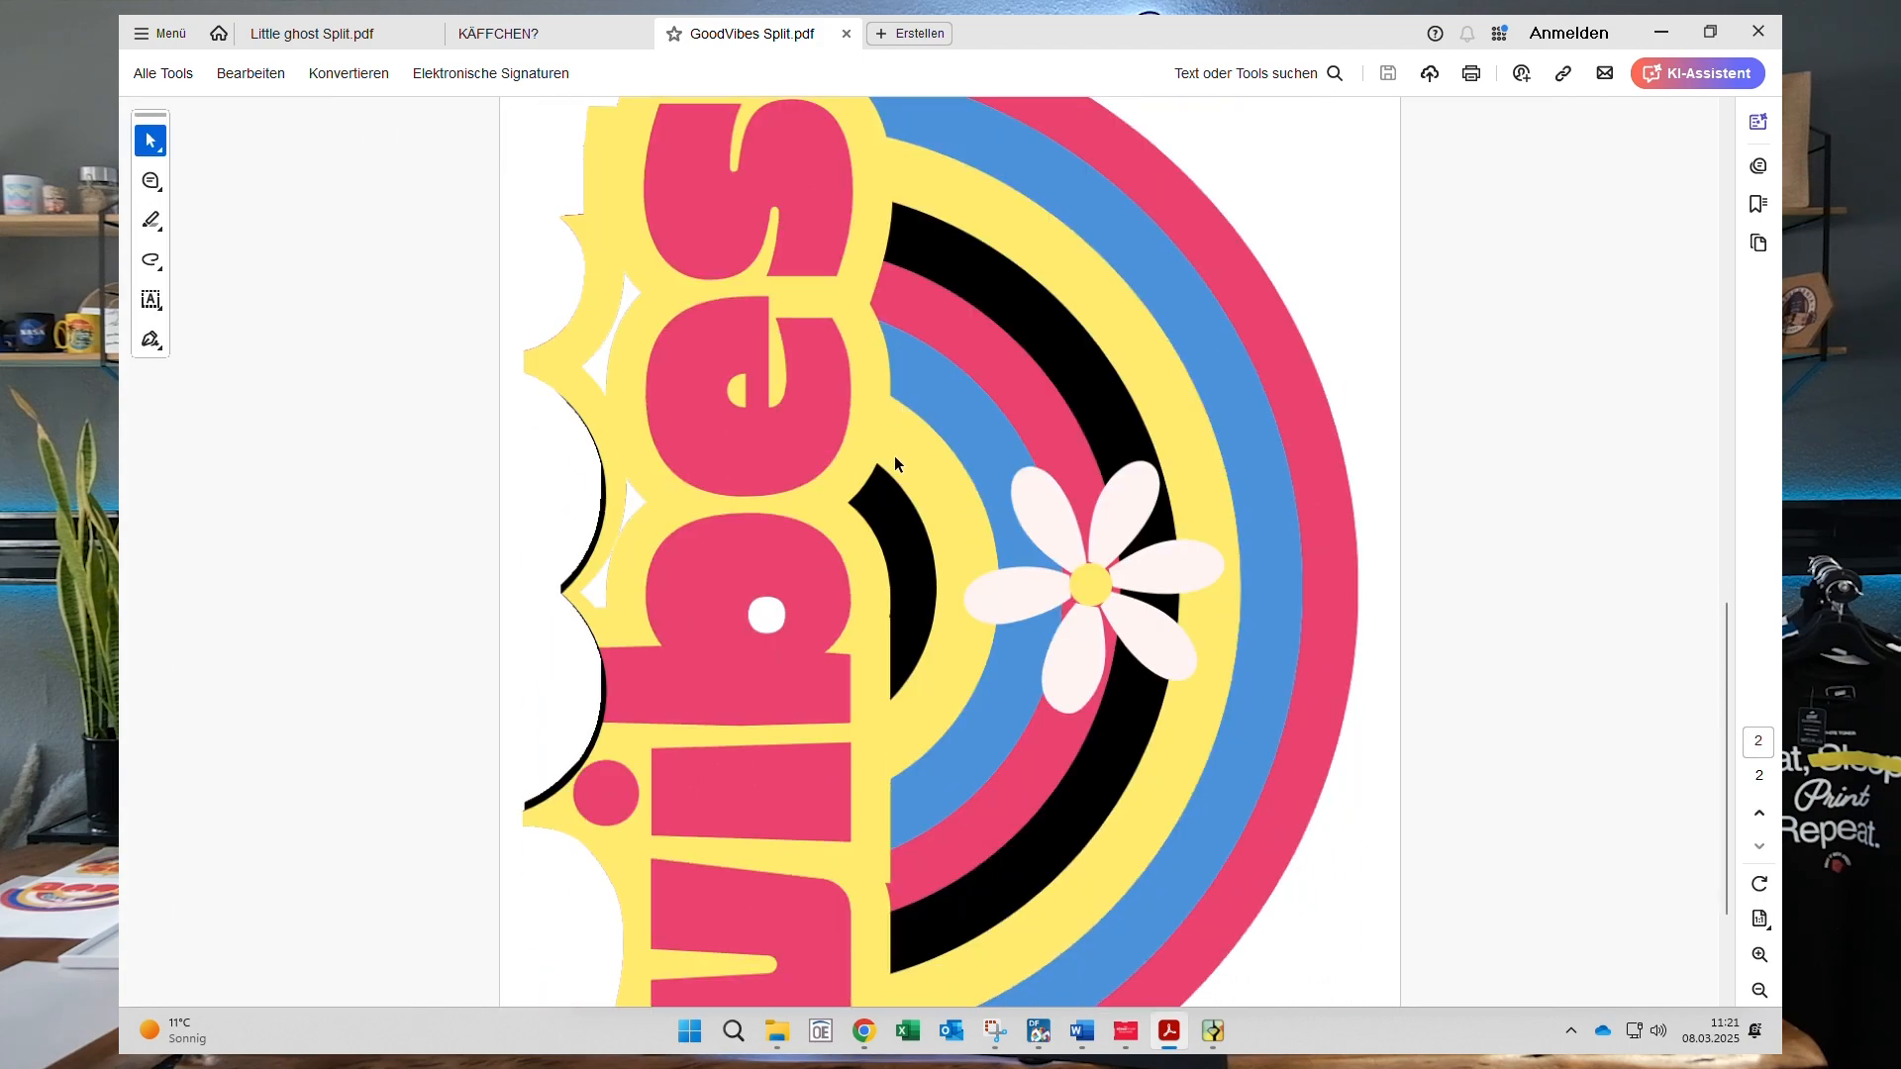
scroll(904, 466, "down", 3)
scroll(904, 465, "down", 2)
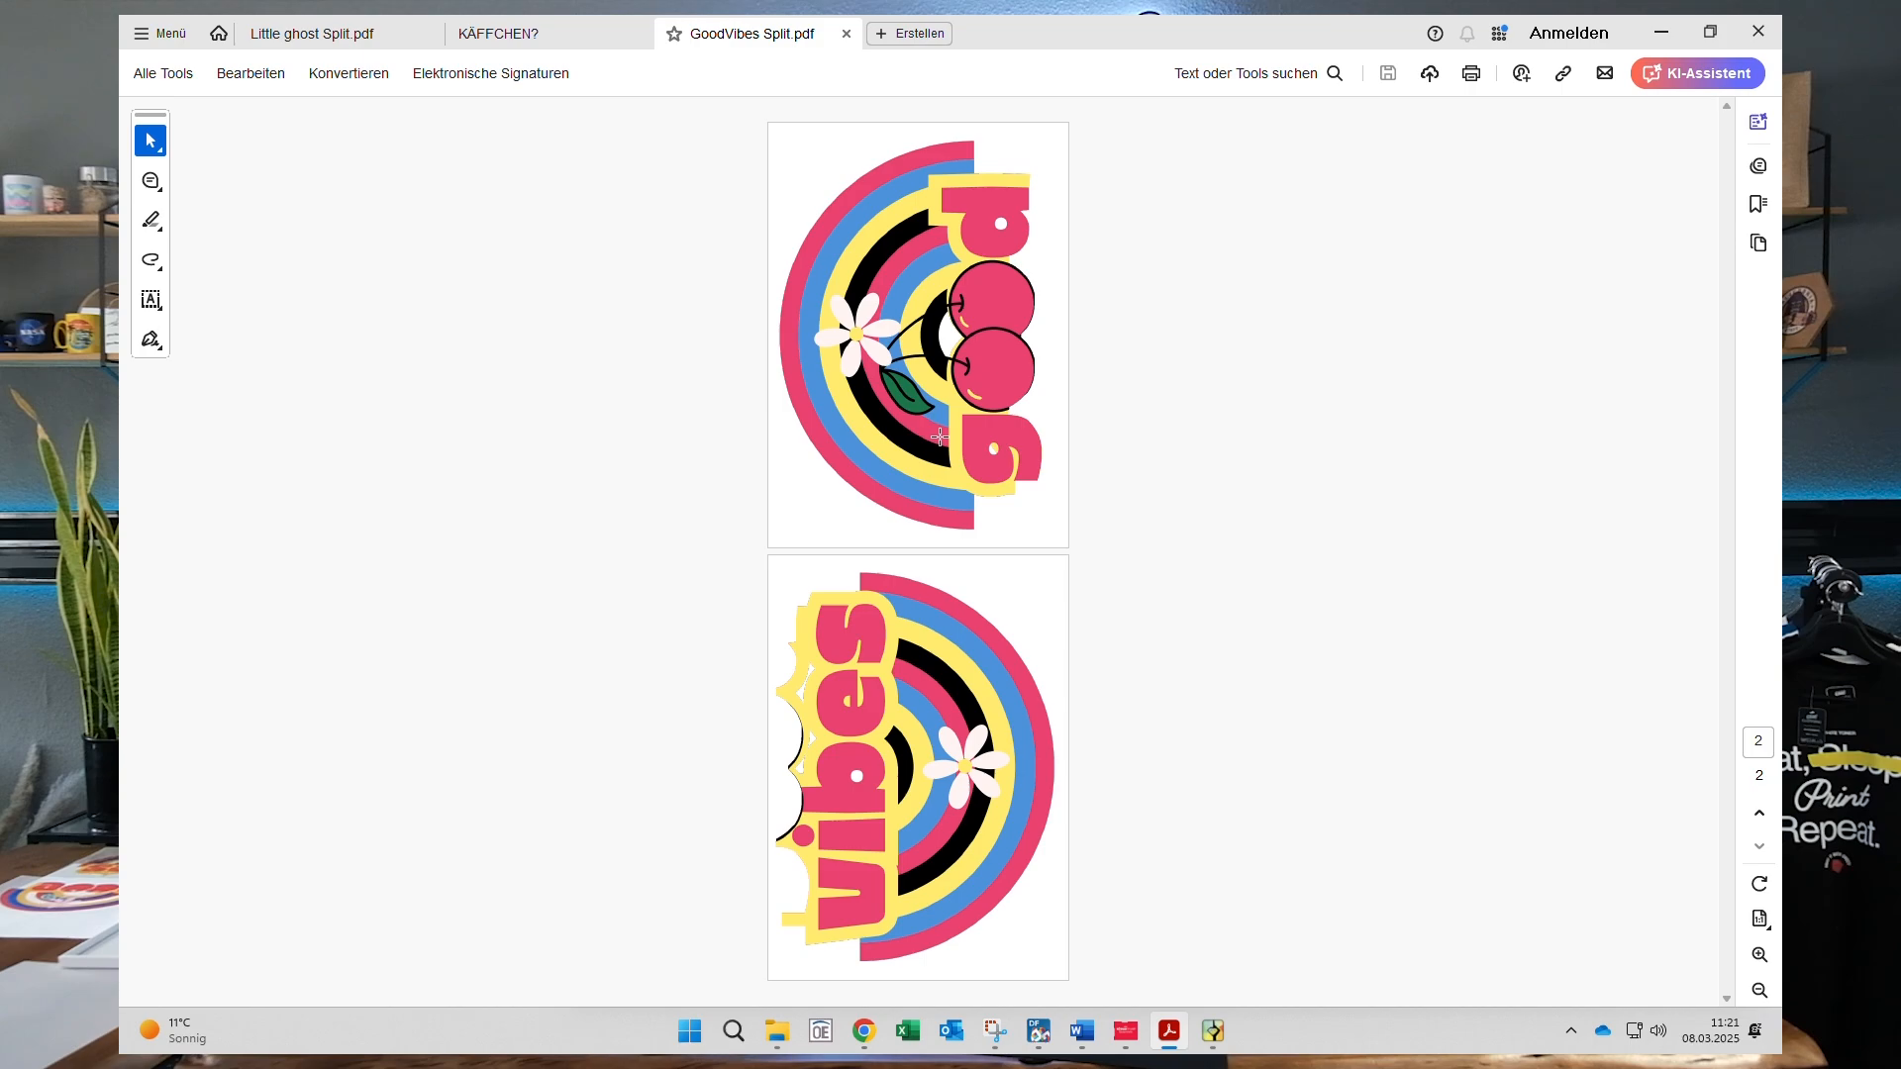
key("super+shift+s")
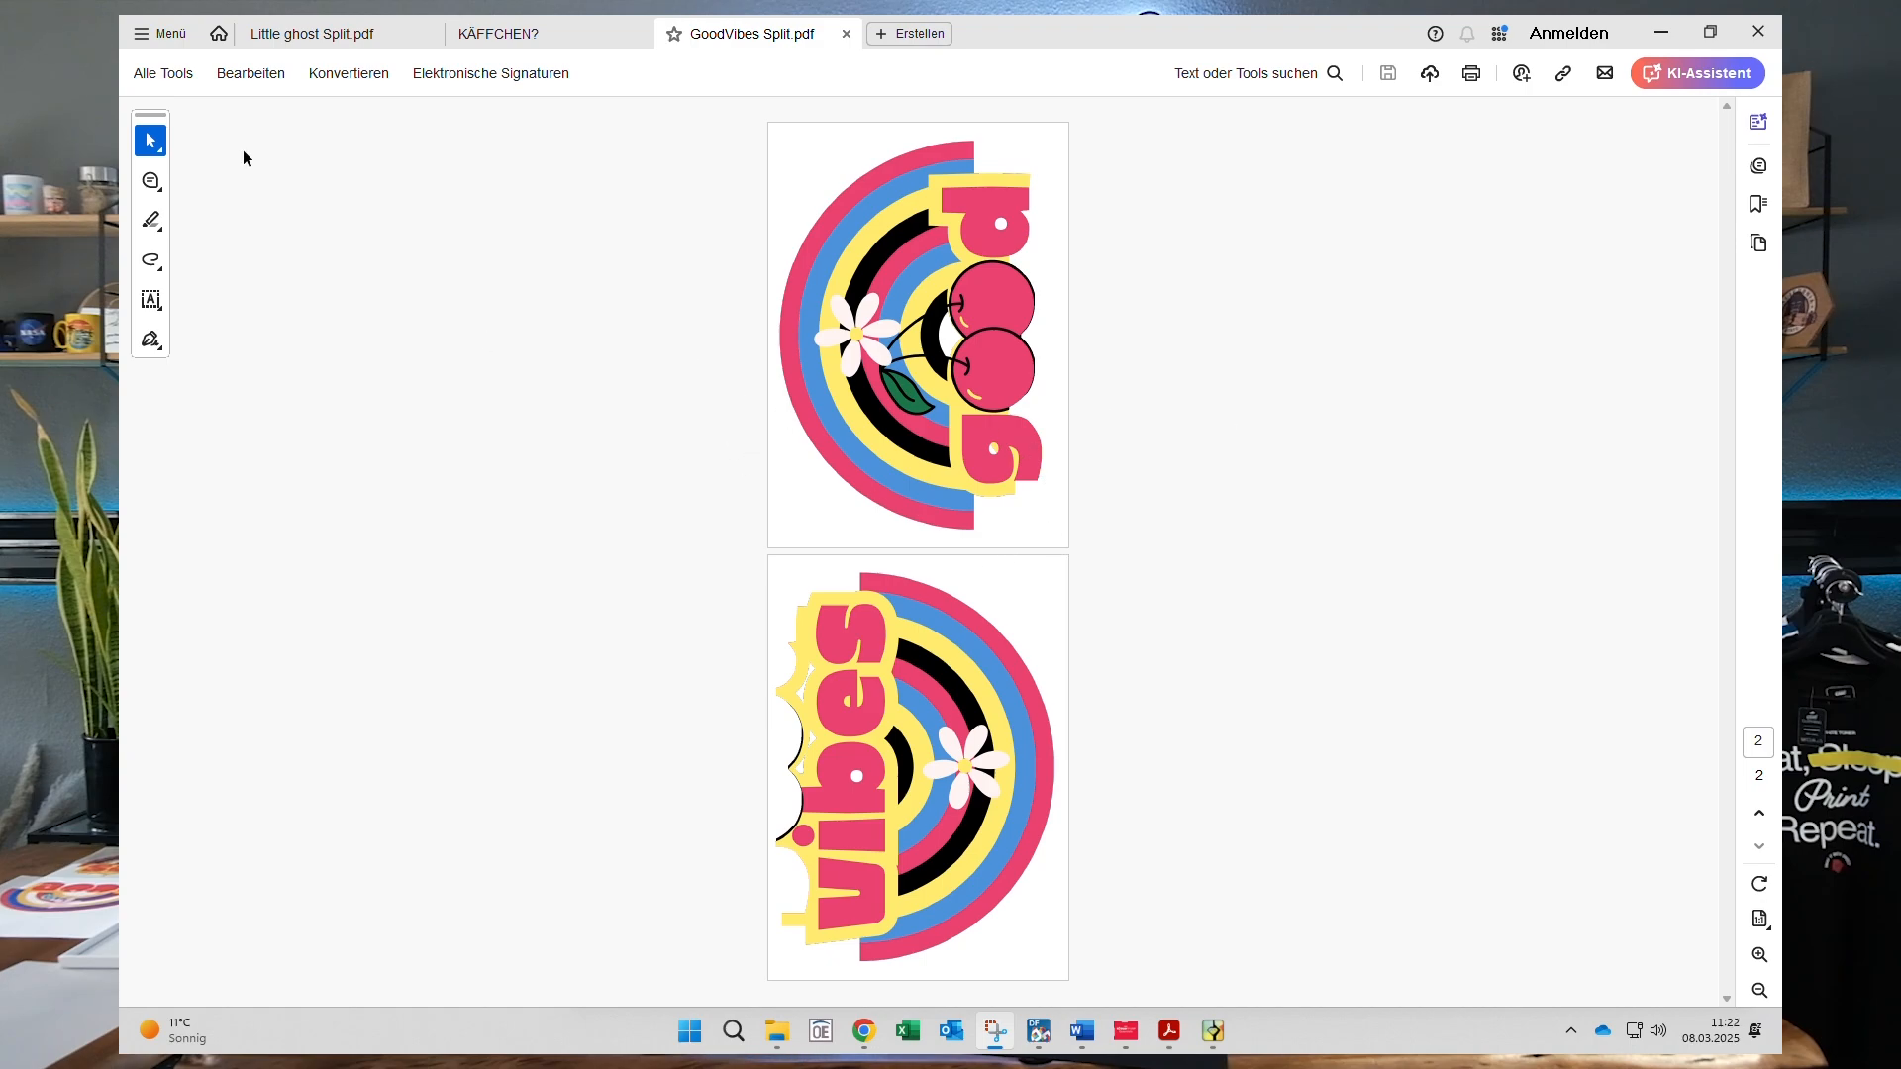
left_click(1471, 74)
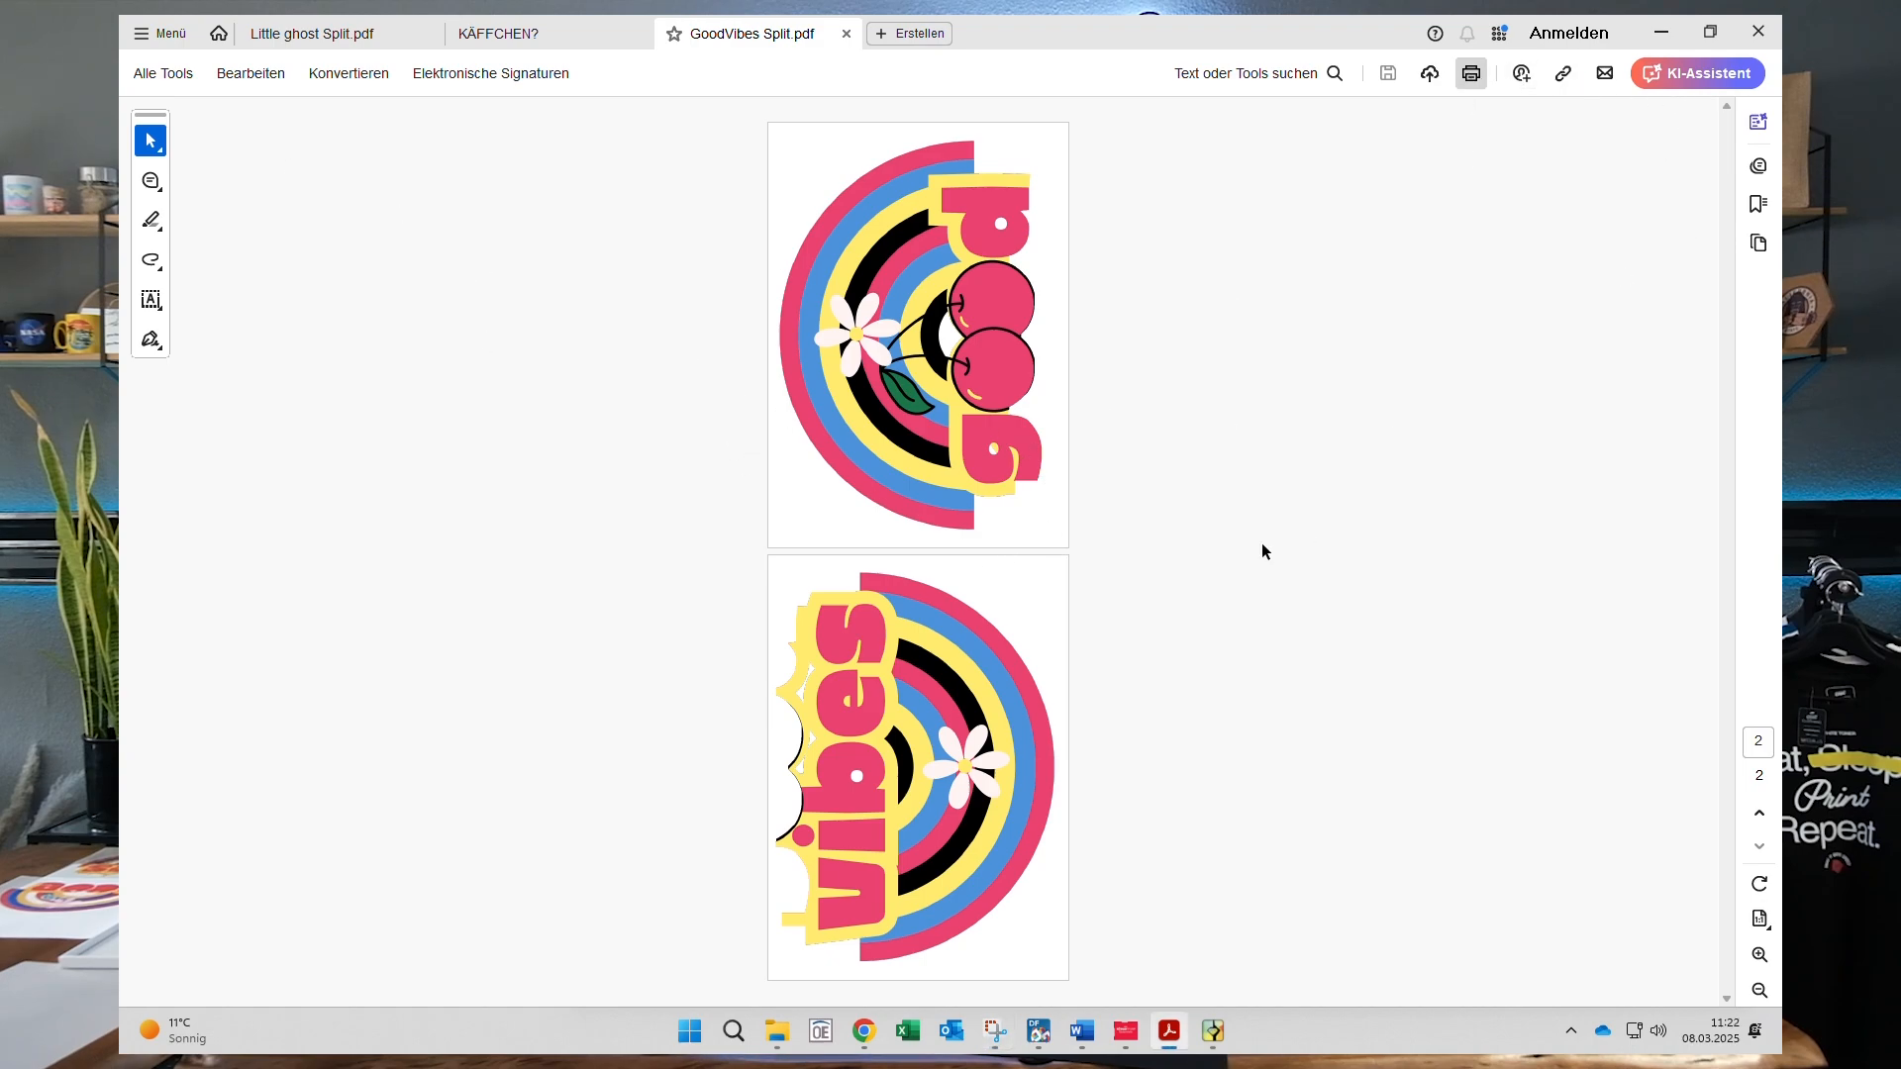
- Print on Ghost-LBP633C with Normal H paper and 'Als Spiegelbild drucken' mirror printing enabled
left_click(679, 280)
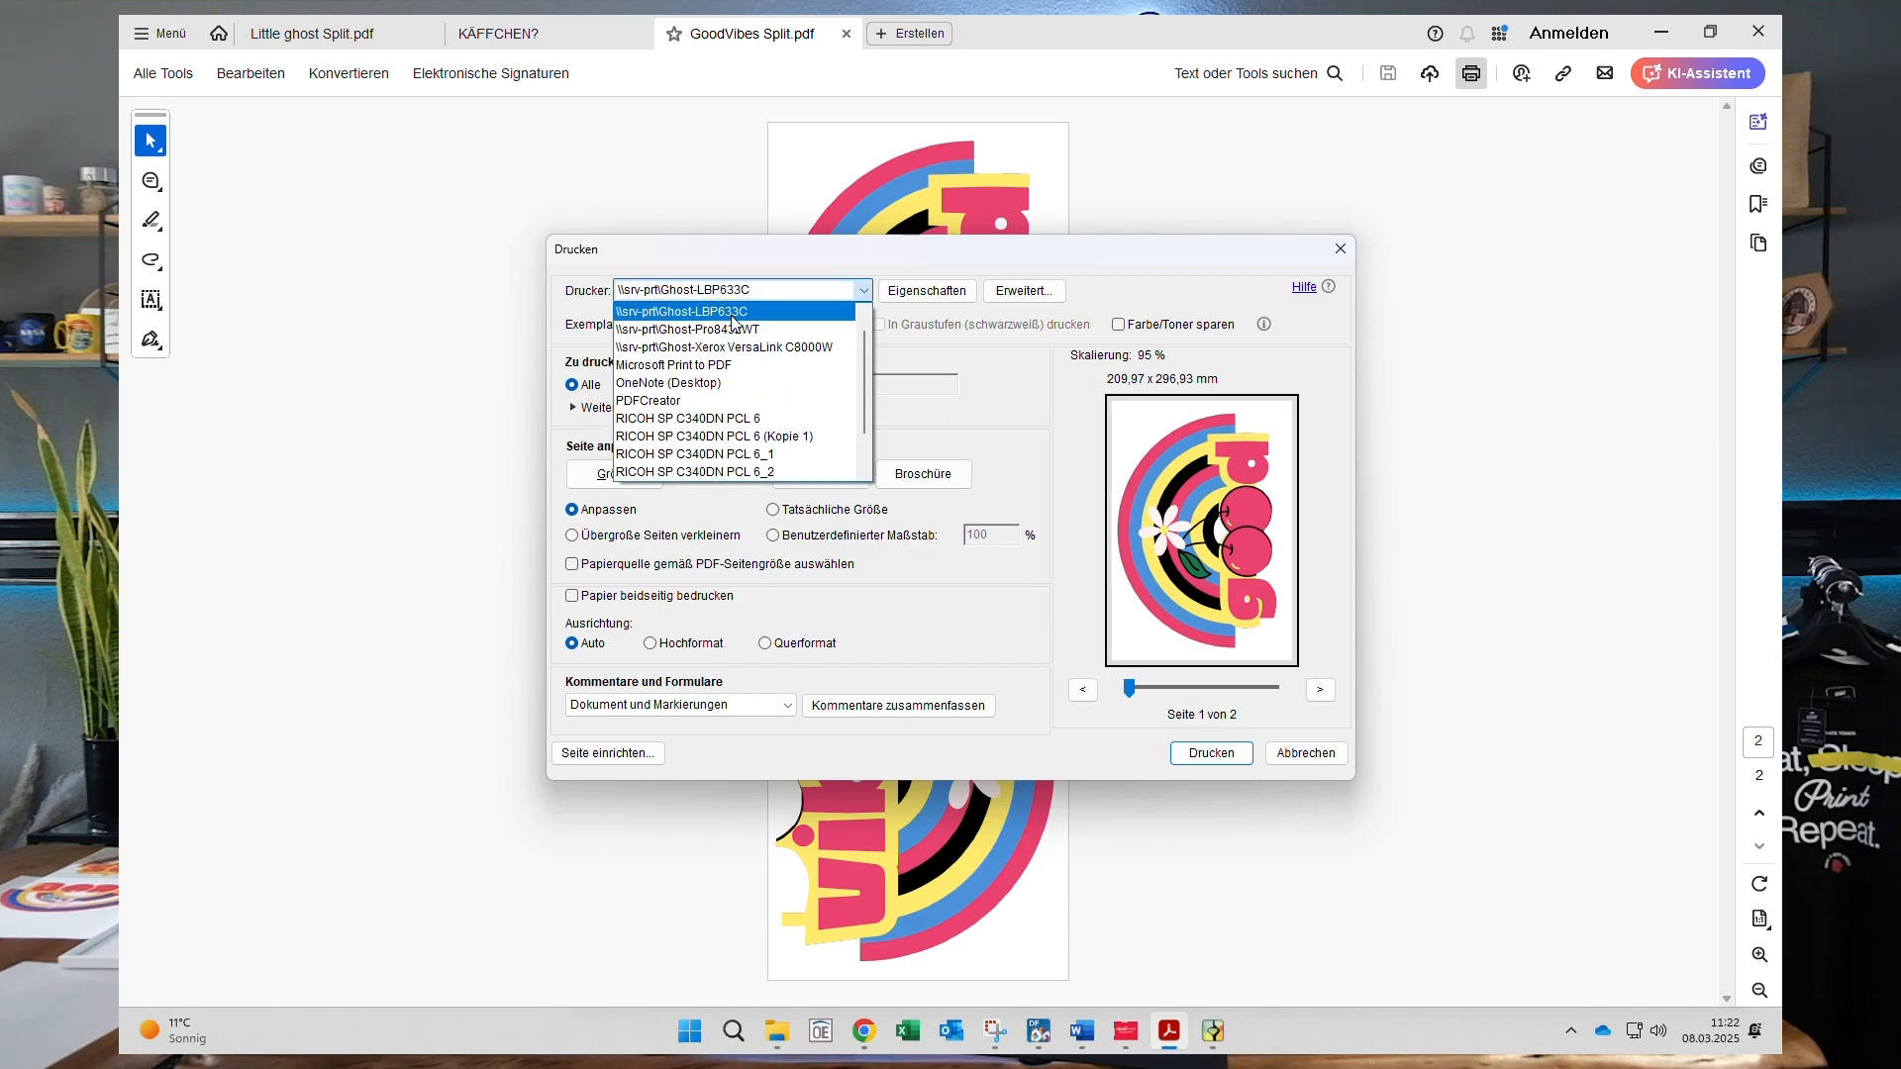
left_click(699, 303)
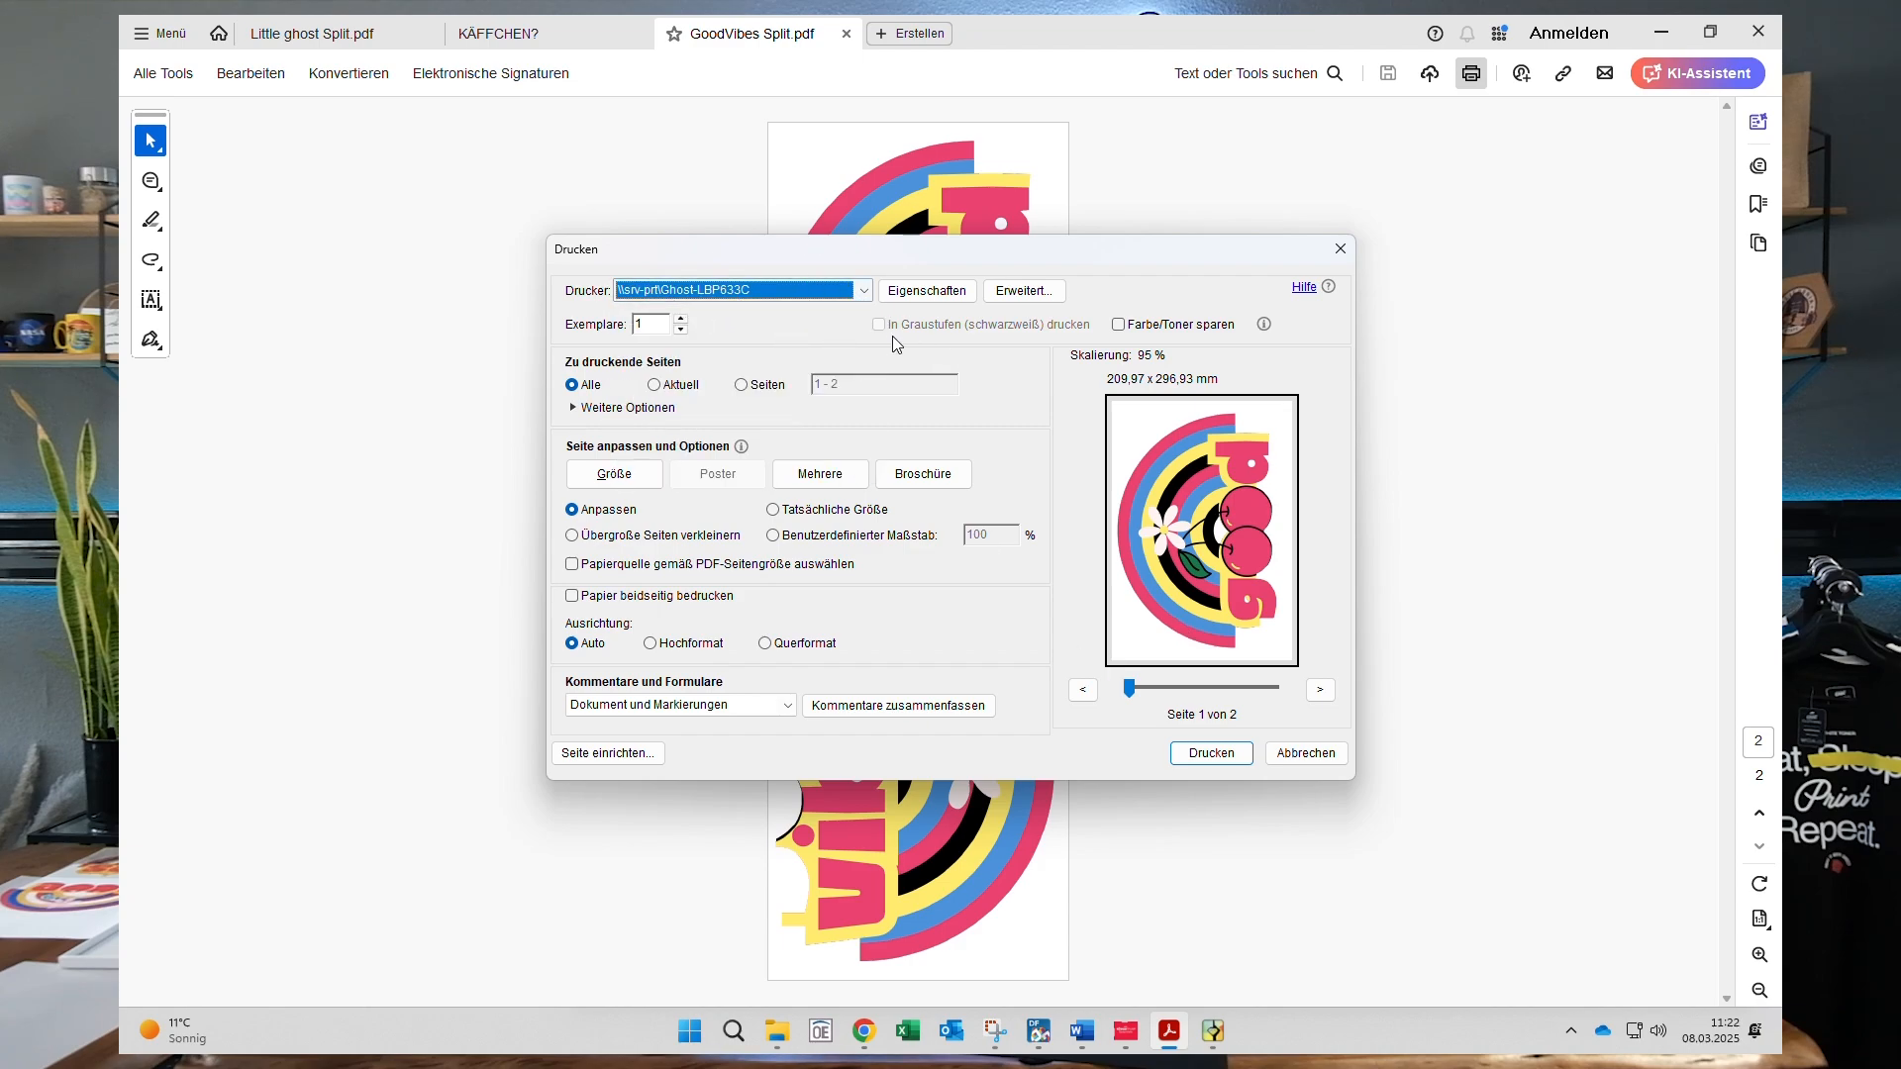
left_click(927, 290)
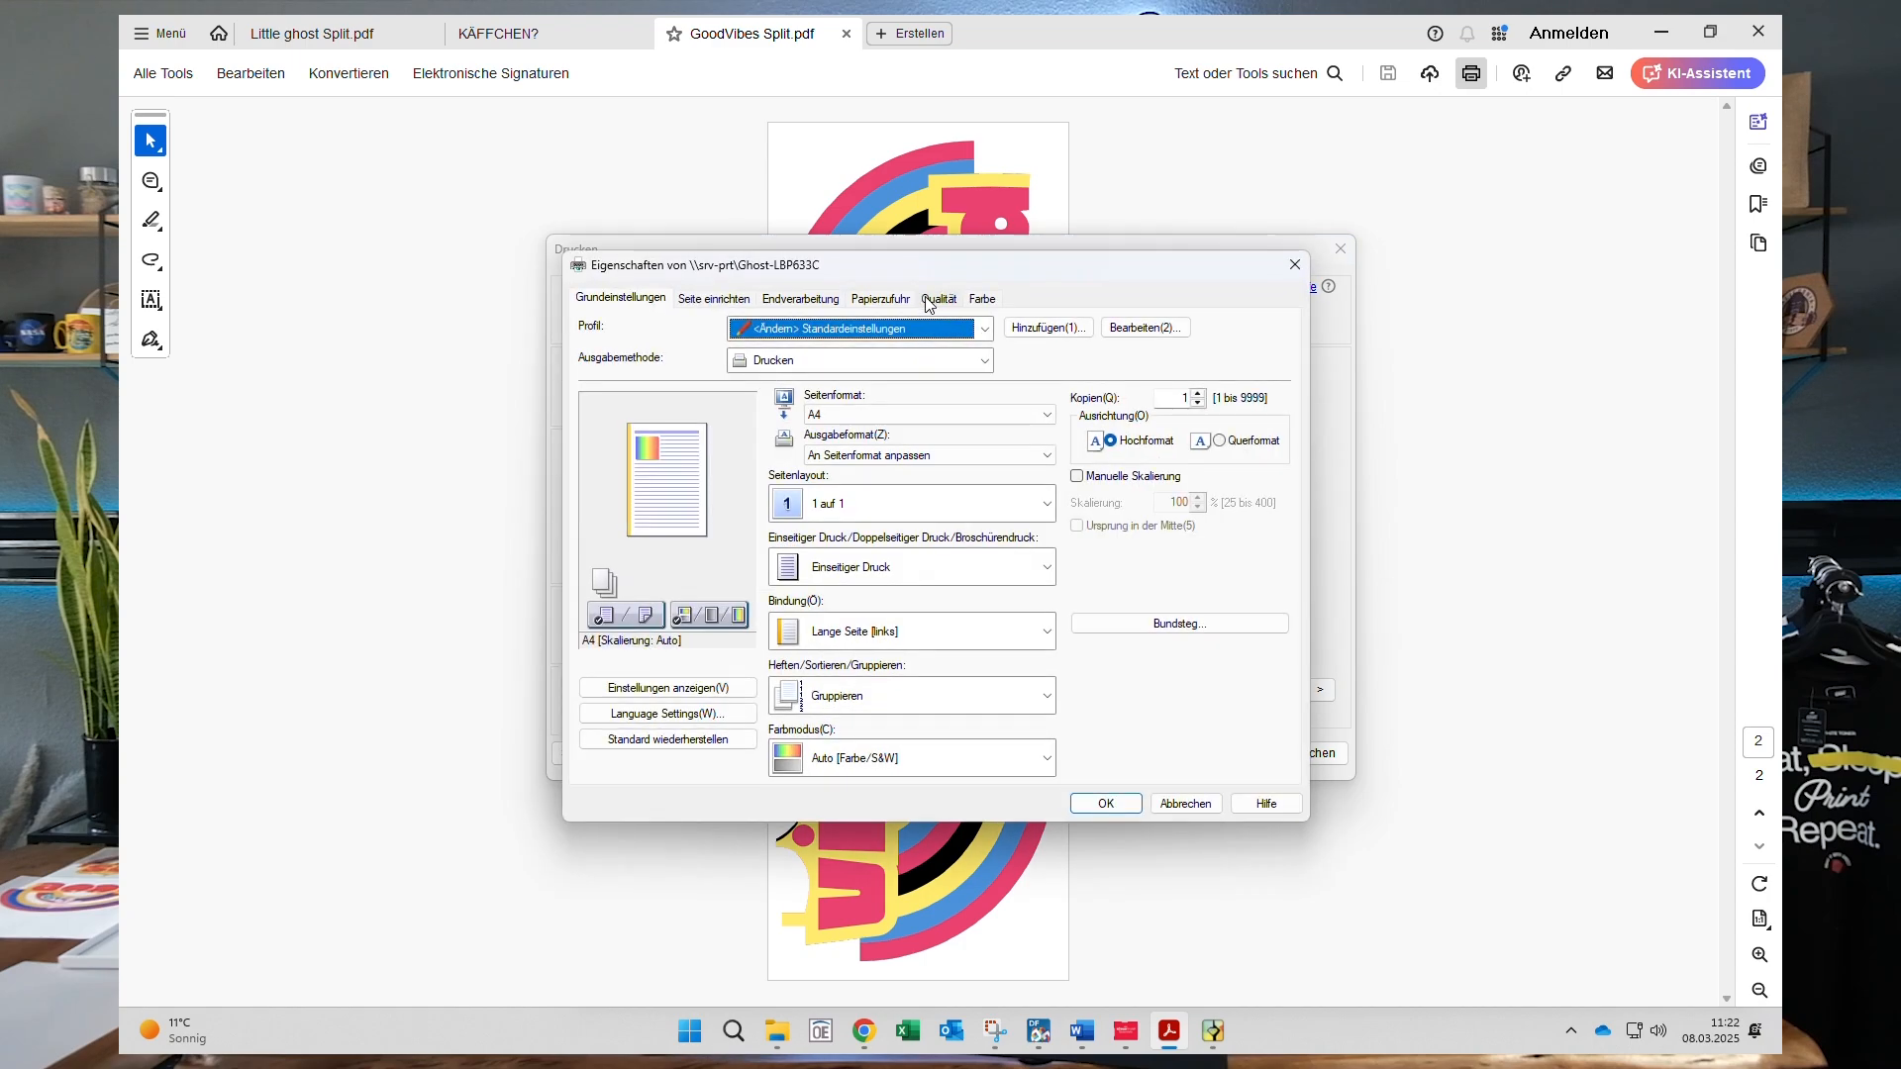
left_click(880, 299)
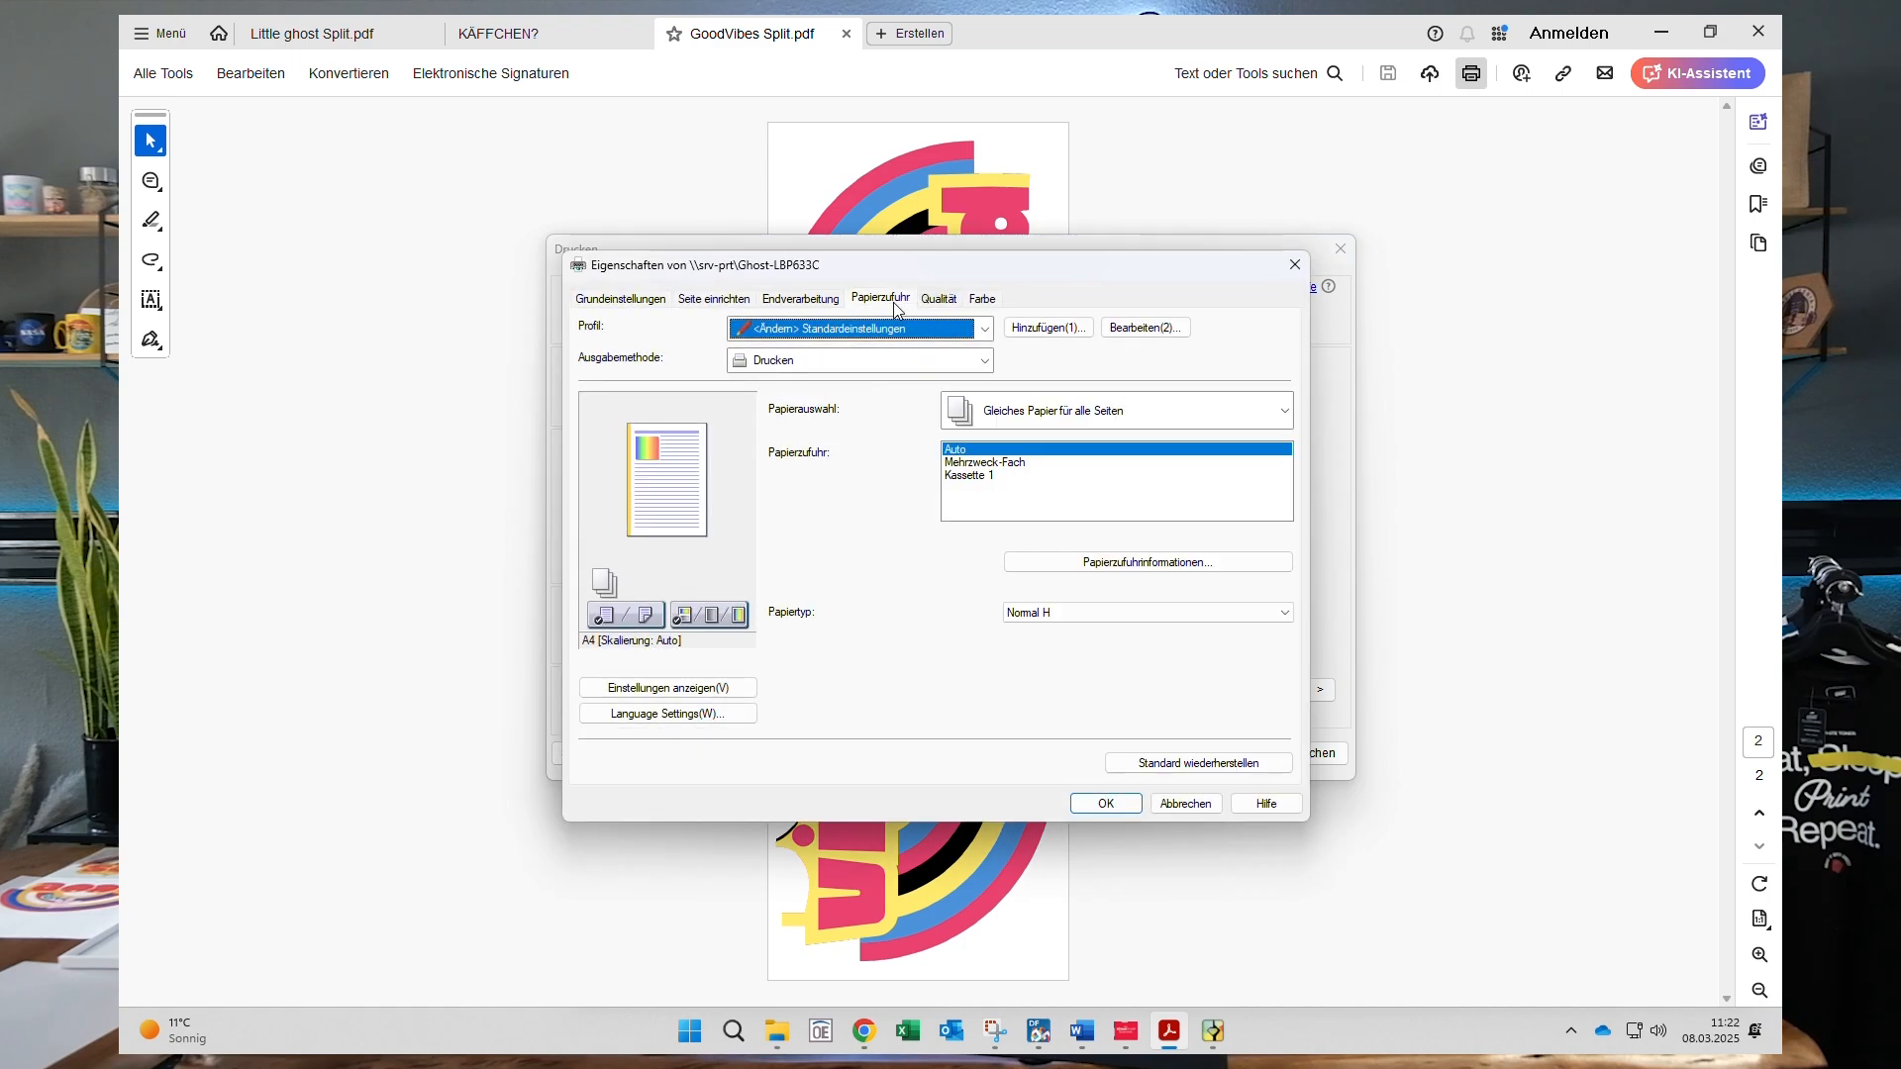
left_click(1174, 616)
left_click(1054, 657)
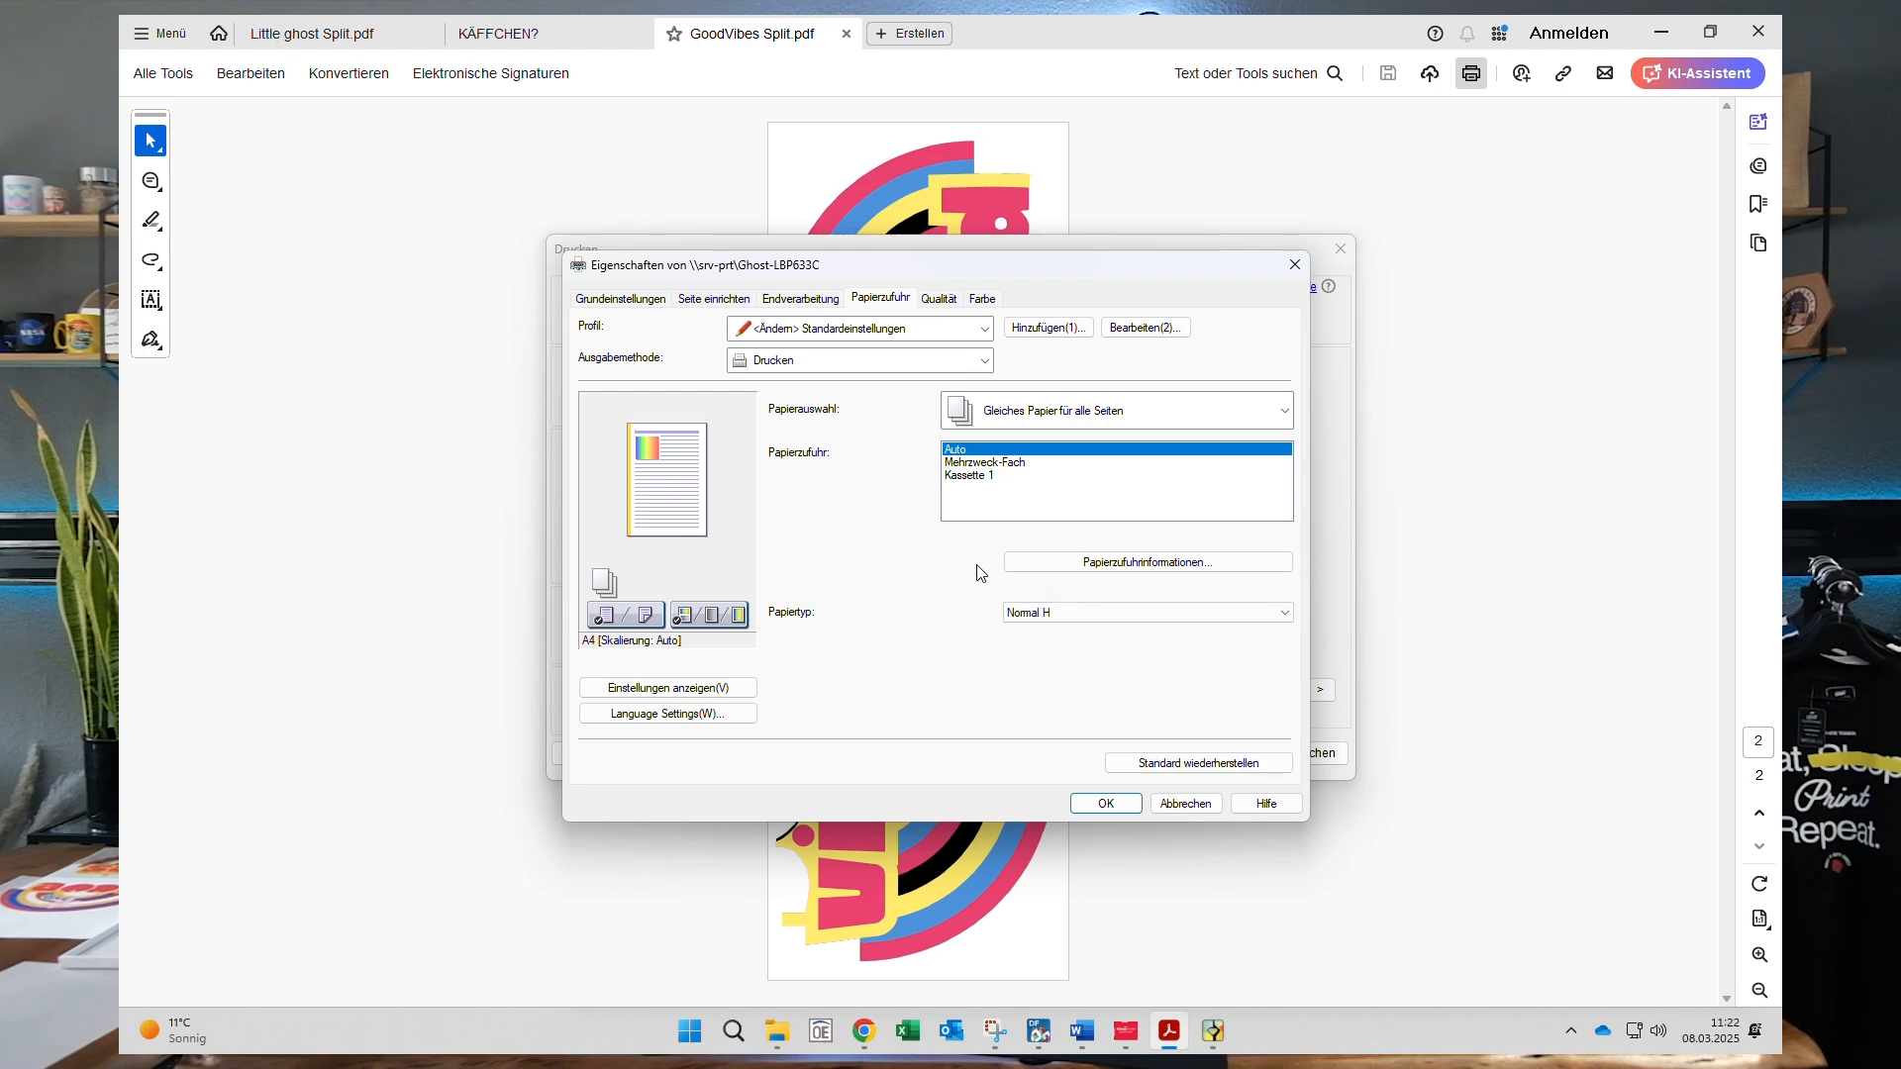
left_click(946, 305)
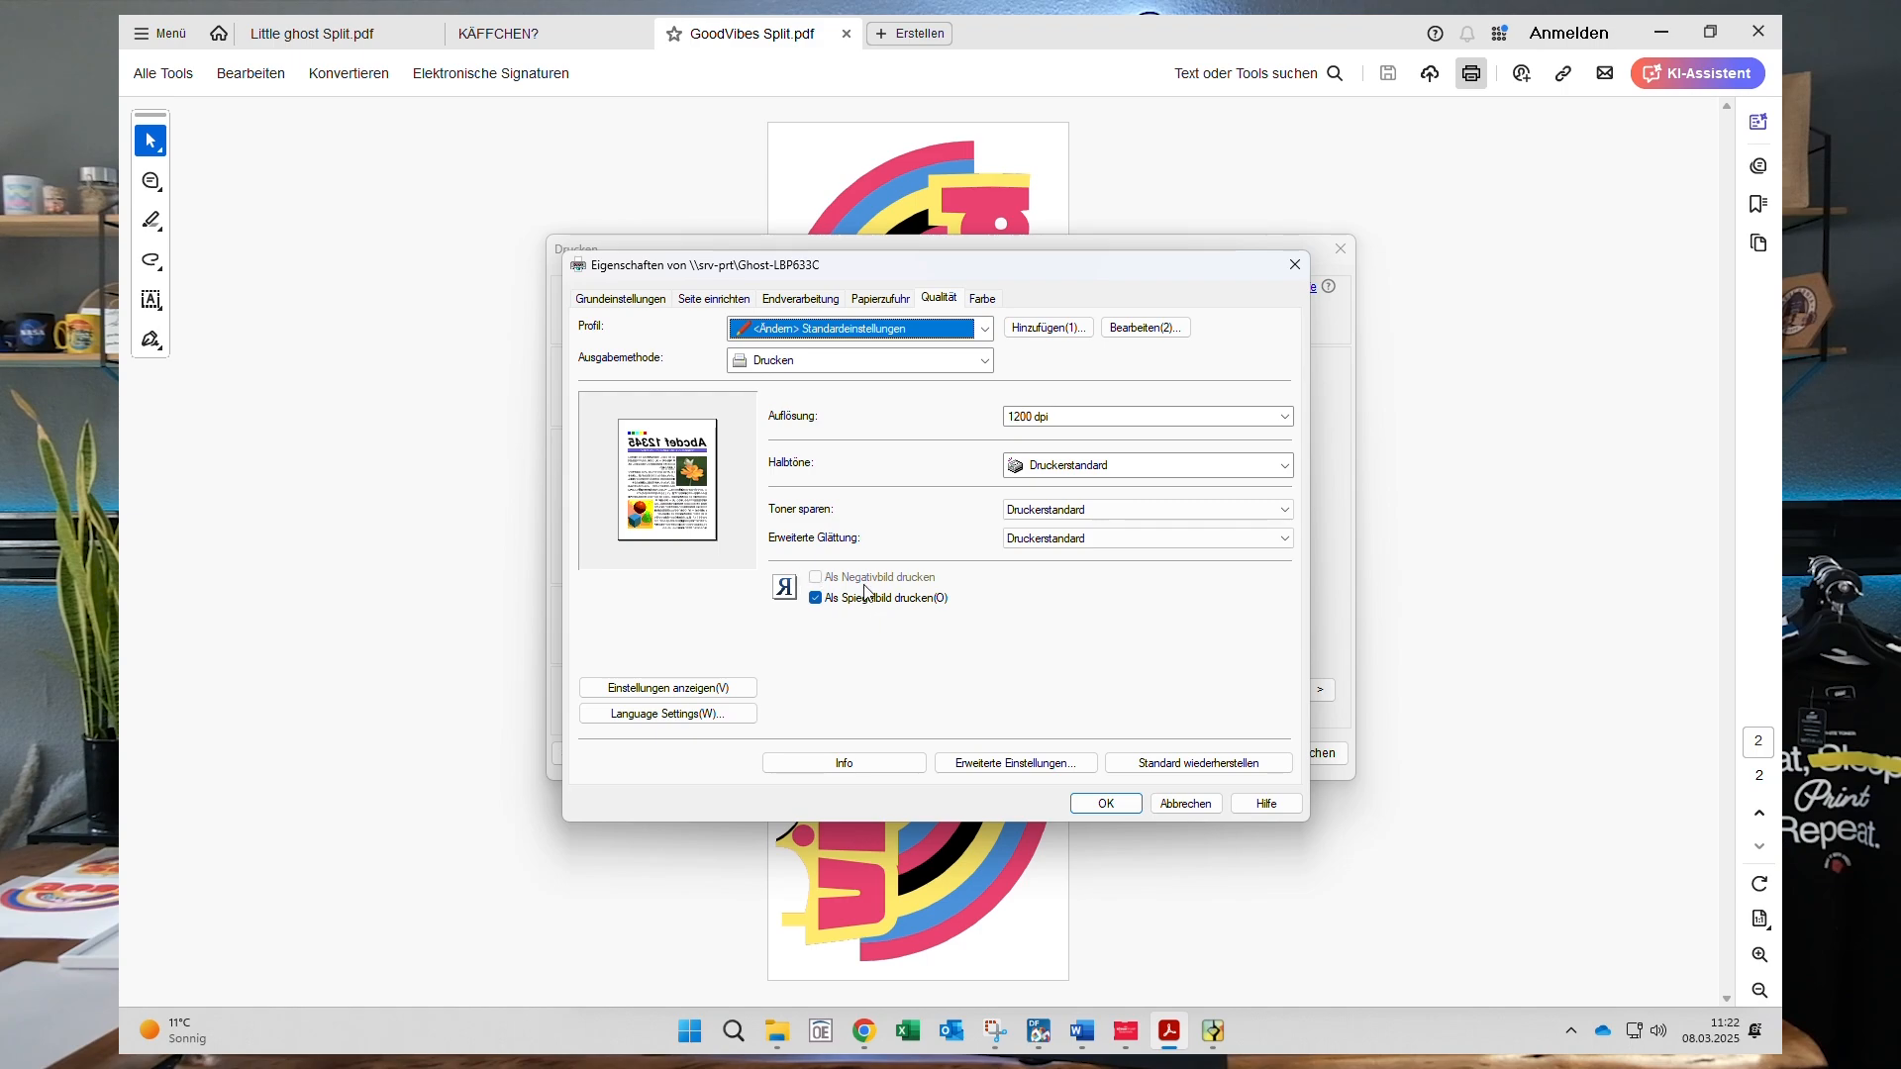
left_click(1106, 805)
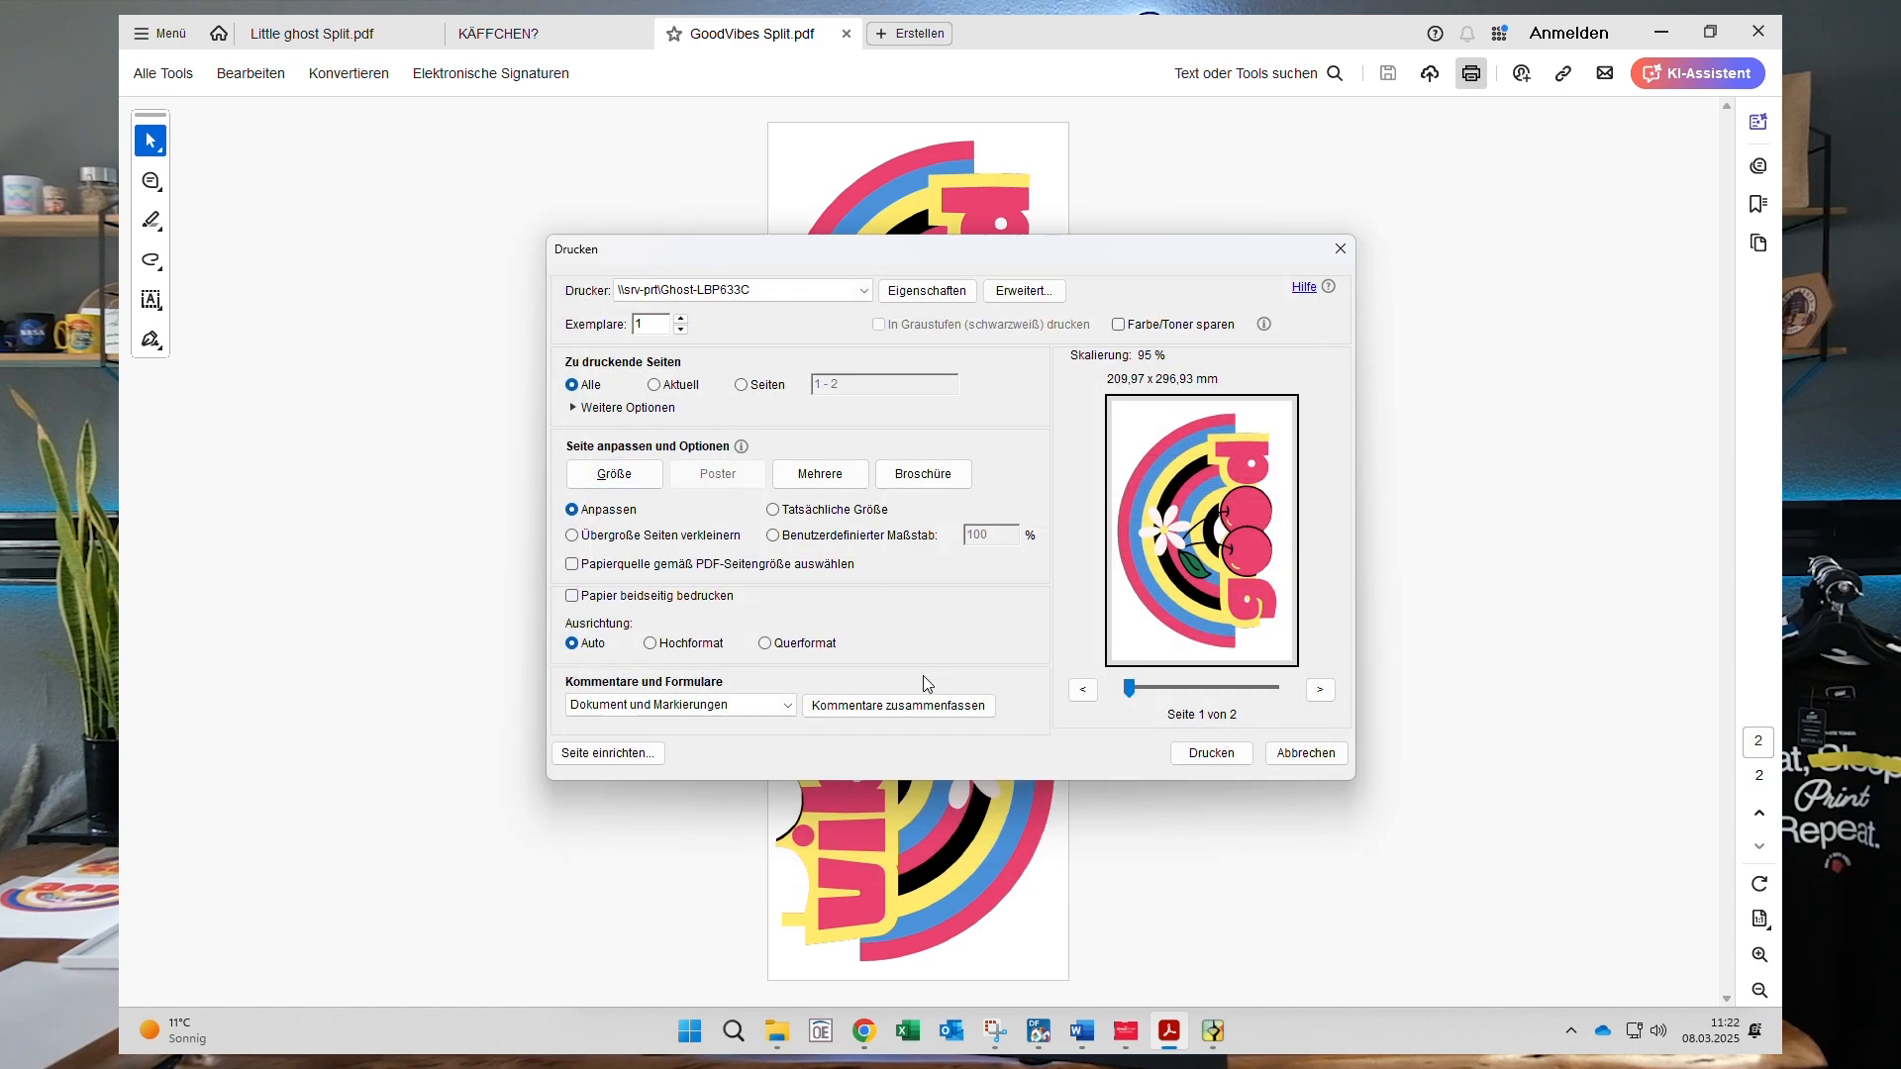